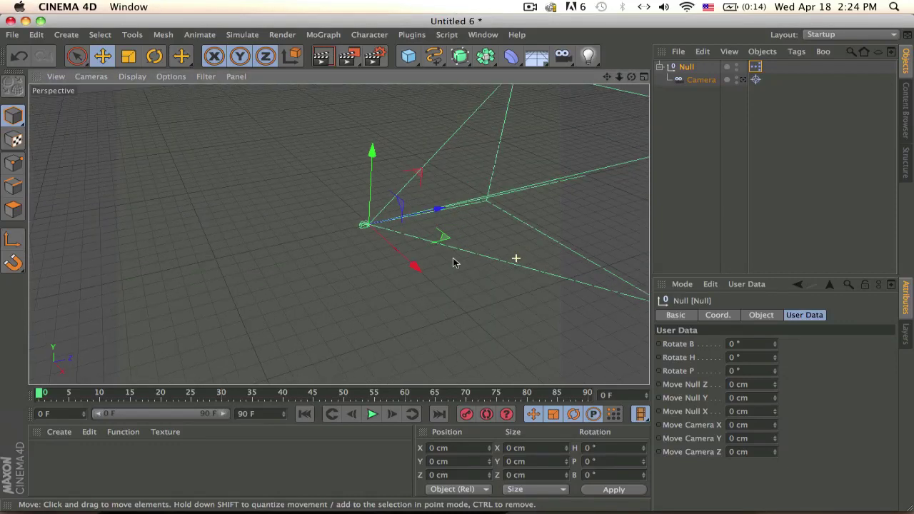
Add a cube at the scene origin as a subject for the camera rig.
{"action": "left_click", "coordinate": [441, 261]}
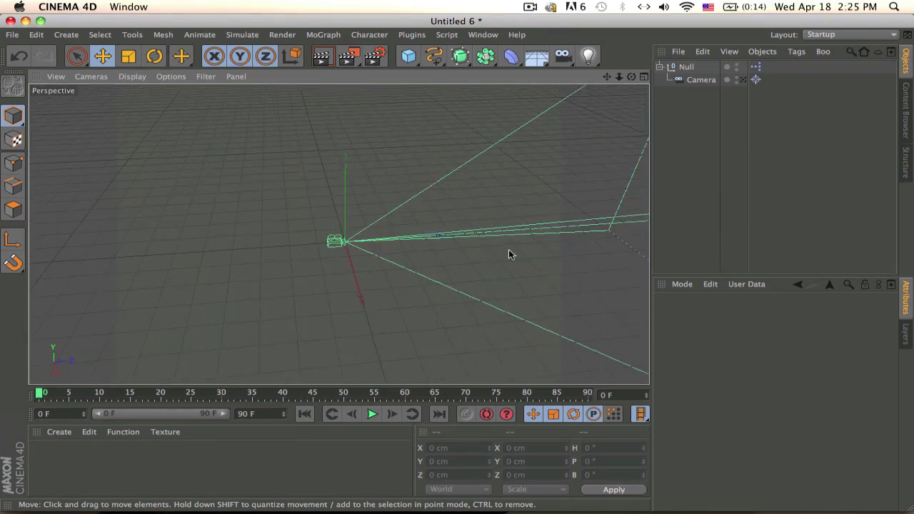
{"action": "left_click", "coordinate": [686, 67]}
{"action": "left_click_drag", "start_coordinate": [449, 249], "coordinate": [423, 95], "text": "alt"}
{"action": "left_click", "coordinate": [409, 56]}
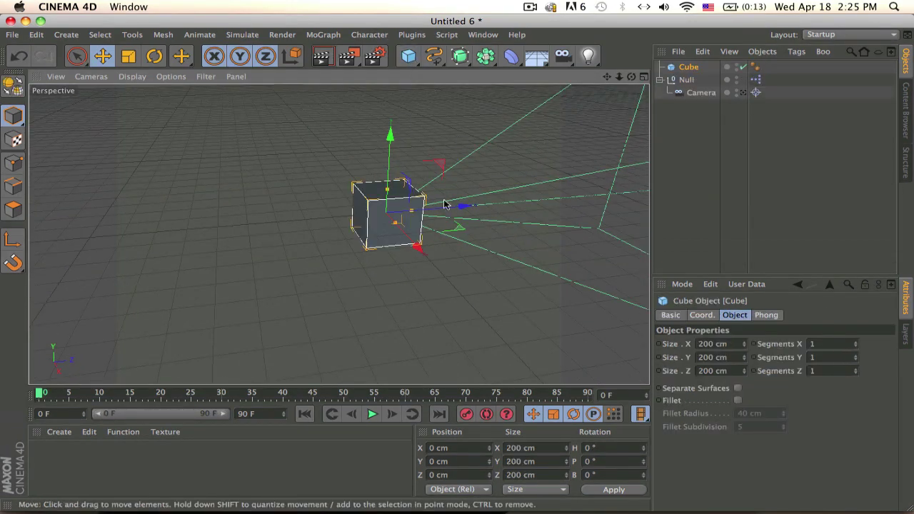
Pull the camera back from the cube by setting the Null's Move Camera Z to -636 cm.
{"action": "left_click", "coordinate": [681, 83]}
{"action": "left_click_drag", "start_coordinate": [449, 218], "coordinate": [397, 237], "text": "alt"}
{"action": "left_click_drag", "start_coordinate": [459, 359], "coordinate": [462, 217], "text": "alt"}
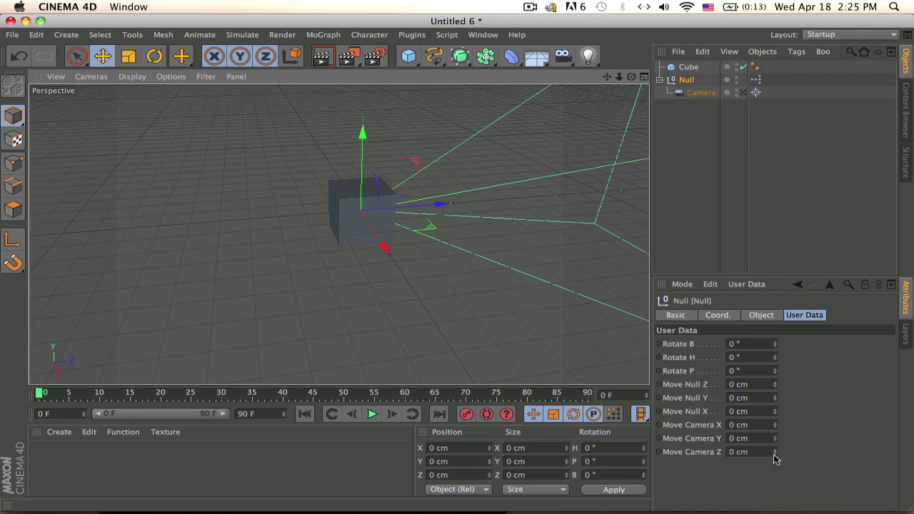
{"action": "left_click_drag", "start_coordinate": [774, 458], "coordinate": [775, 459]}
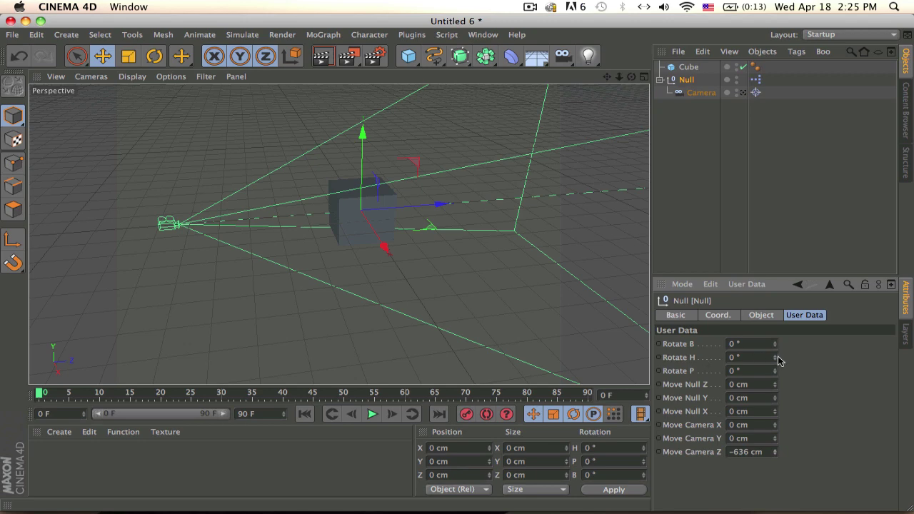
Animate the Null's Rotate H with keyframes from 0° at frame 0 to 360° at frame 18.
{"action": "left_click_drag", "start_coordinate": [776, 373], "coordinate": [776, 361]}
{"action": "left_click", "coordinate": [659, 358], "text": "ctrl"}
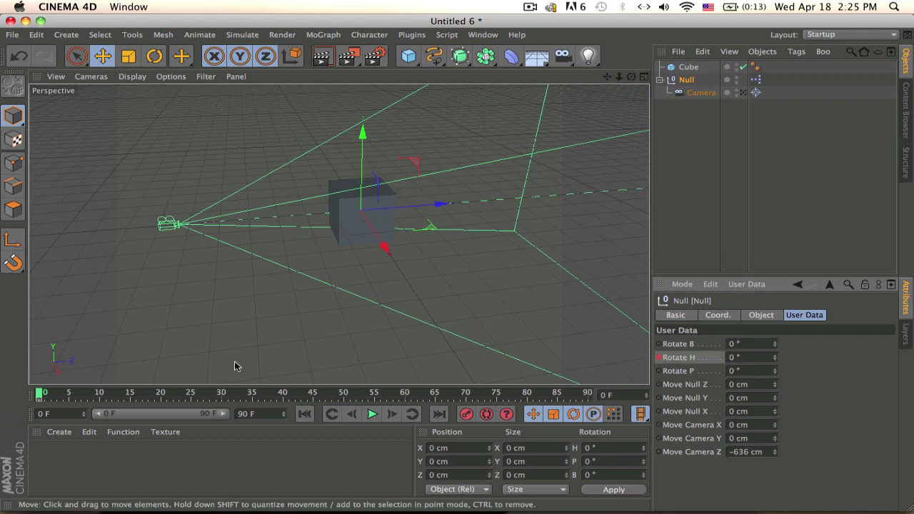
{"action": "left_click_drag", "start_coordinate": [116, 393], "coordinate": [137, 393]}
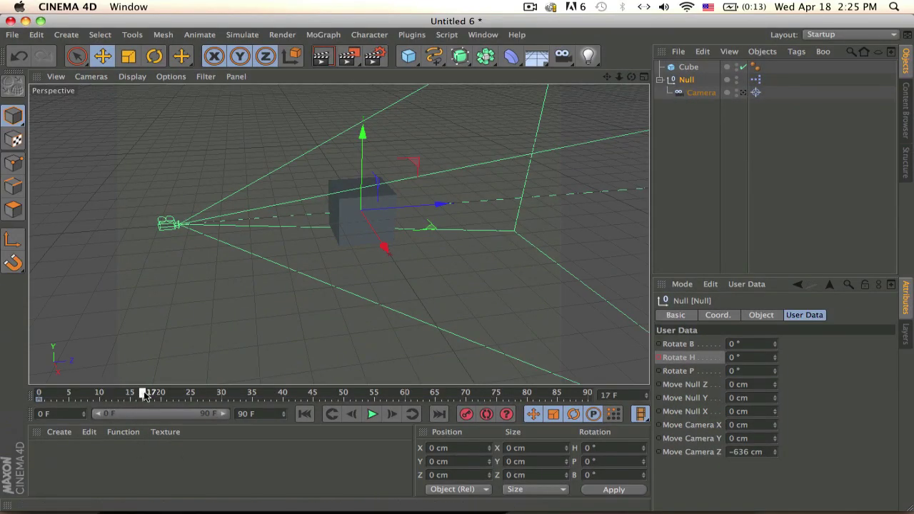
{"action": "mouse_move", "coordinate": [774, 360]}
{"action": "left_mouse_down"}
{"action": "mouse_move", "coordinate": [775, 304]}
{"action": "mouse_move", "coordinate": [775, 360]}
{"action": "left_mouse_up"}
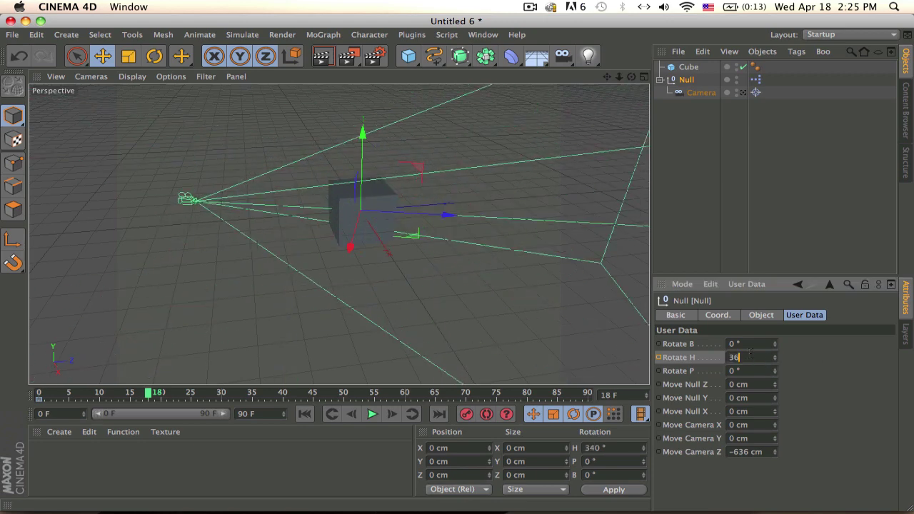
{"action": "type", "text": "0"}
{"action": "key", "text": "Return"}
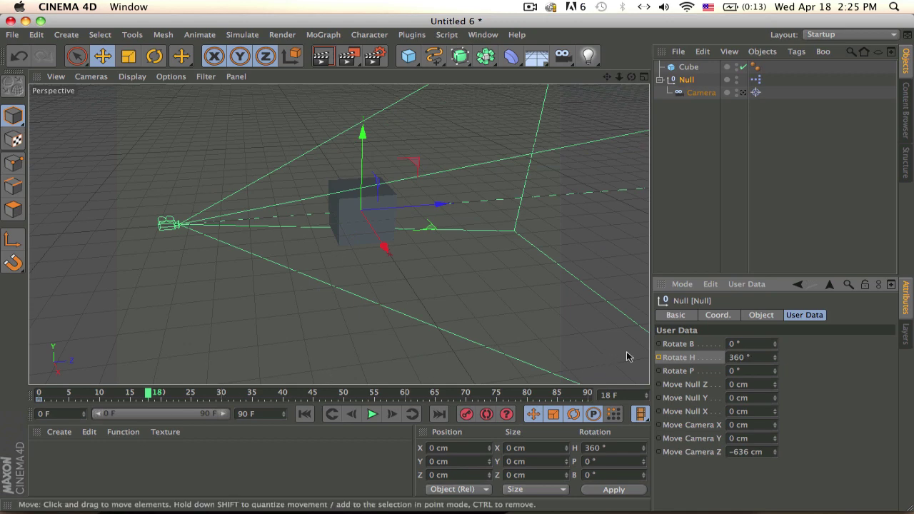
Play the camera orbit from the start of the timeline and stop it.
{"action": "left_click_drag", "start_coordinate": [146, 395], "coordinate": [51, 395]}
{"action": "left_click", "coordinate": [372, 414]}
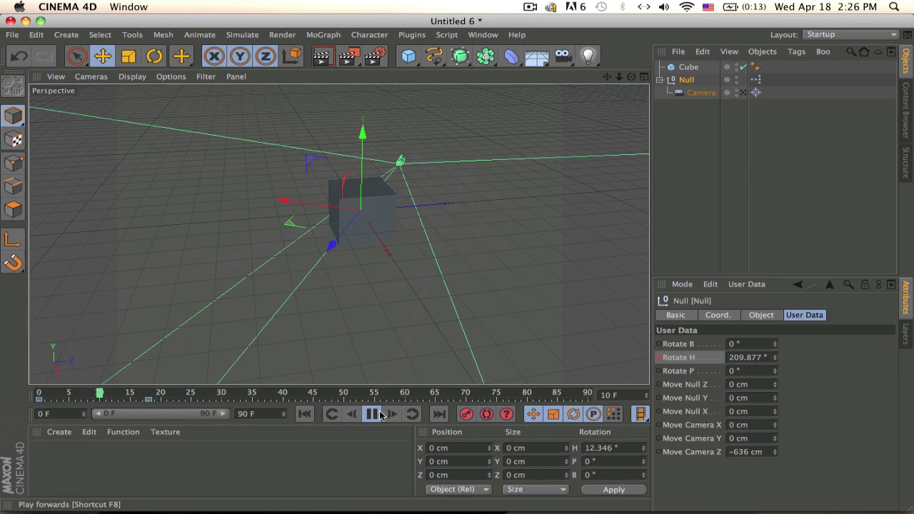
{"action": "left_click", "coordinate": [372, 414]}
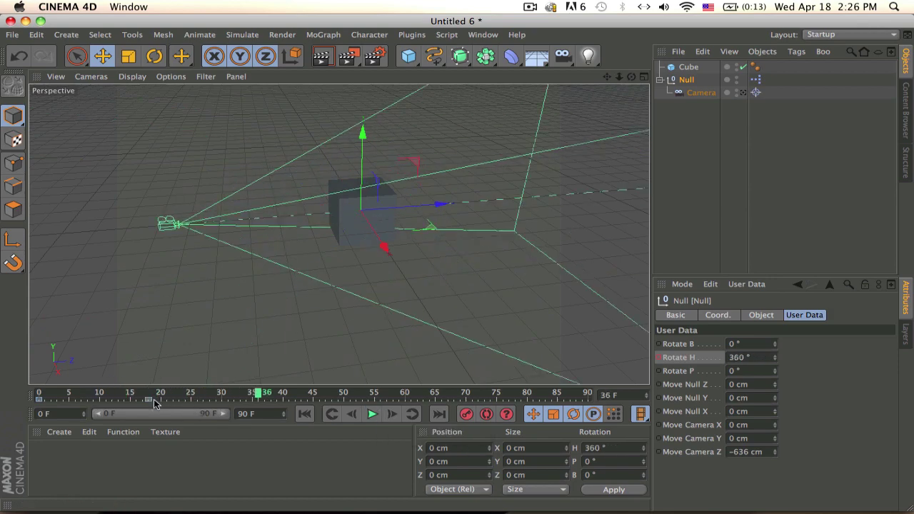
Slow the orbit by moving the ending Rotate H keyframe out to about frame 78.
{"action": "left_click", "coordinate": [220, 395]}
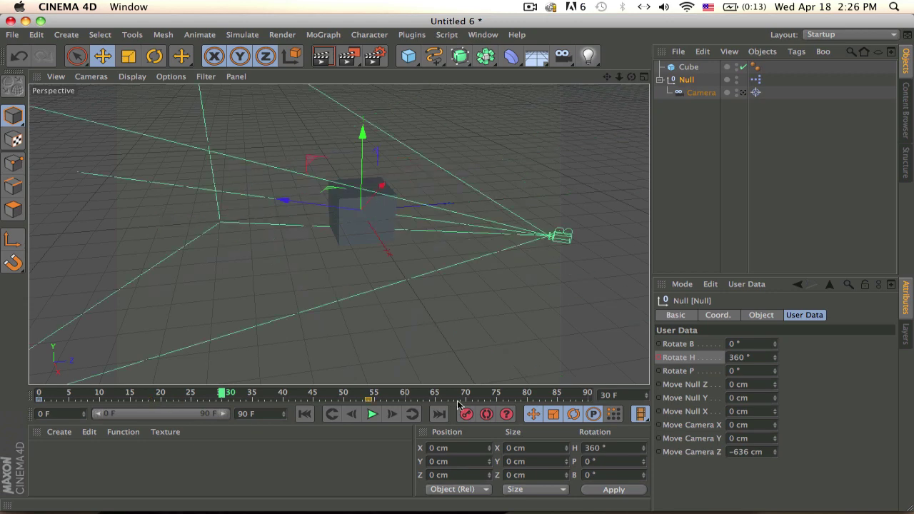
{"action": "left_click", "coordinate": [168, 384]}
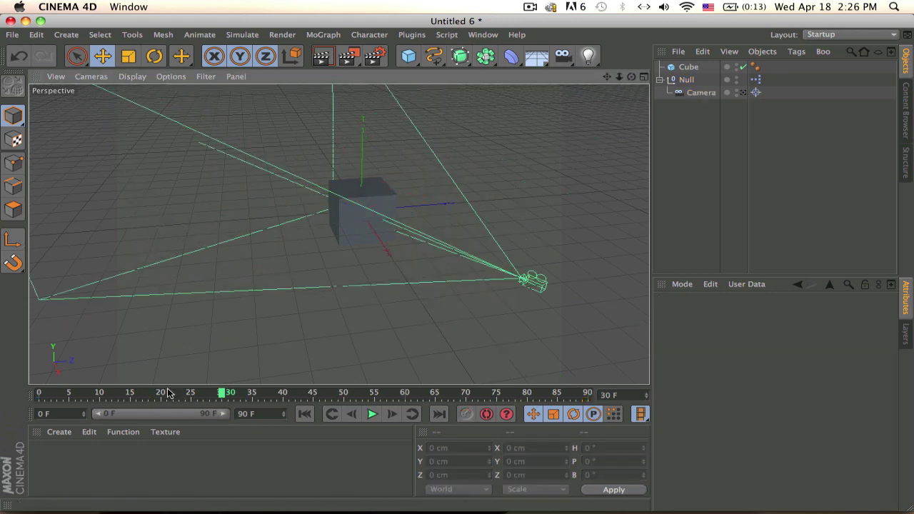
Preview the orbit from frame 0 through the rig camera and return to the editor view.
{"action": "left_click_drag", "start_coordinate": [165, 393], "coordinate": [0, 394]}
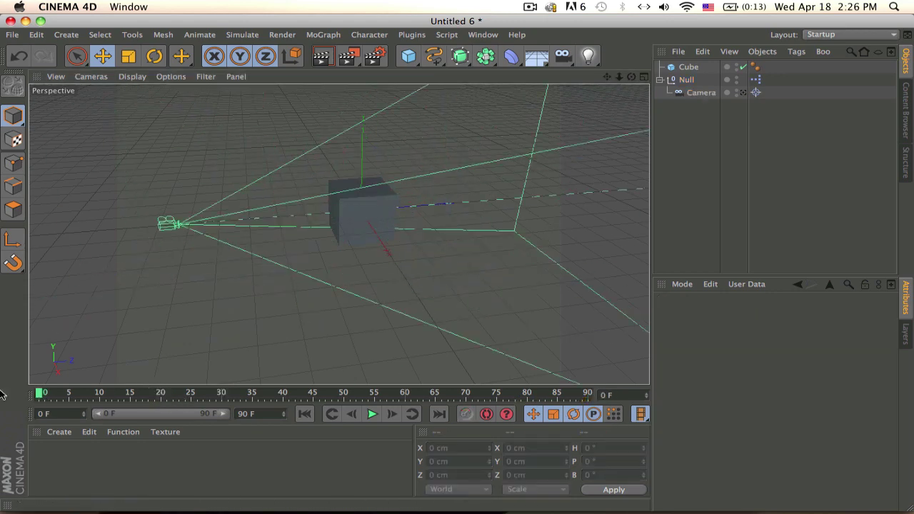
{"action": "left_click", "coordinate": [743, 92]}
{"action": "left_click", "coordinate": [372, 414]}
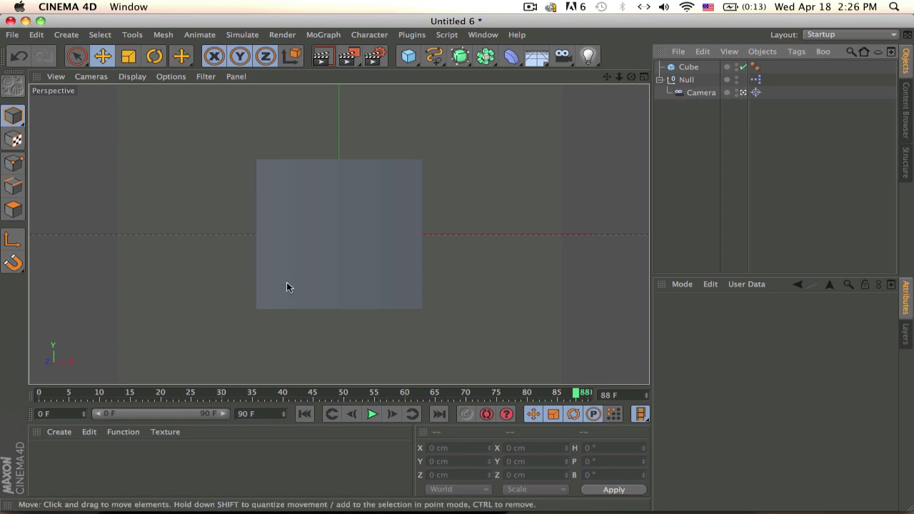
{"action": "left_click", "coordinate": [743, 92]}
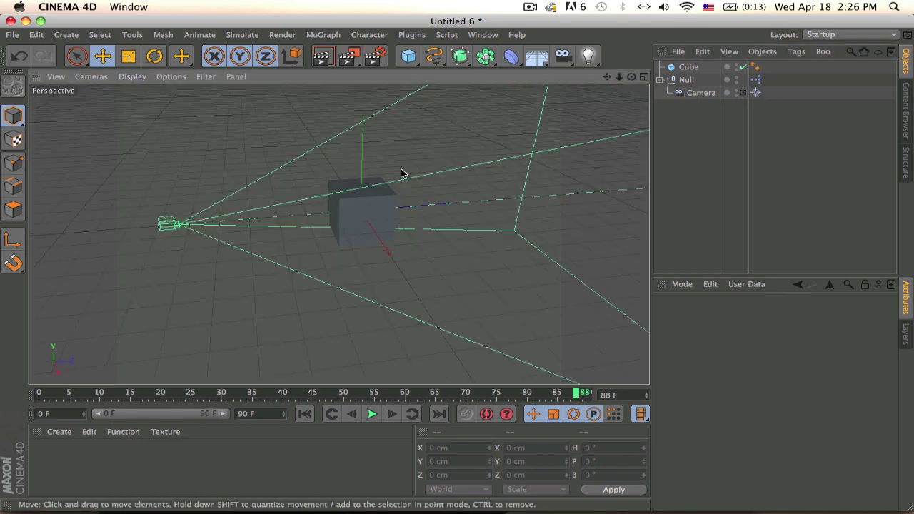
Undo the Null's Rotate H animation and its Move Camera Z offset.
{"action": "left_click_drag", "start_coordinate": [401, 172], "coordinate": [472, 214], "text": "alt"}
{"action": "left_click", "coordinate": [685, 79]}
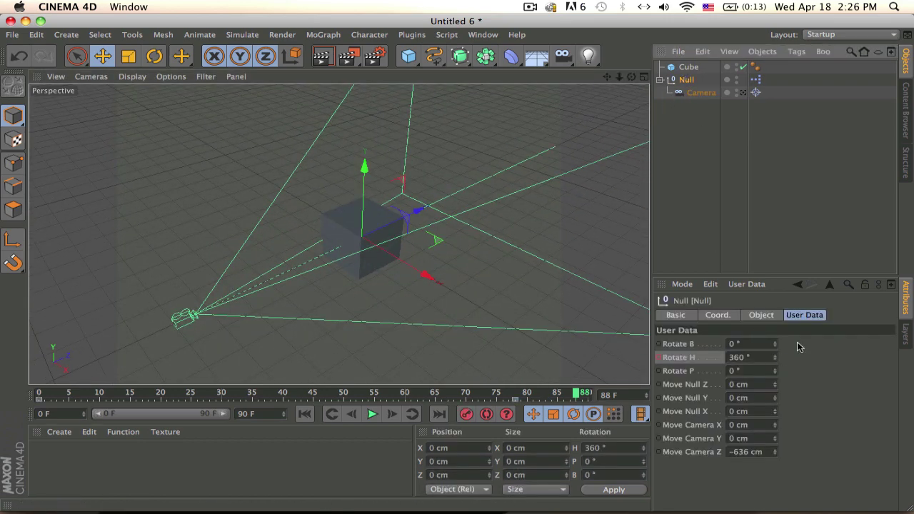
{"action": "key", "text": "super+shift+a"}
{"action": "key", "text": "super+z"}
{"action": "key", "text": "super+shift+z"}
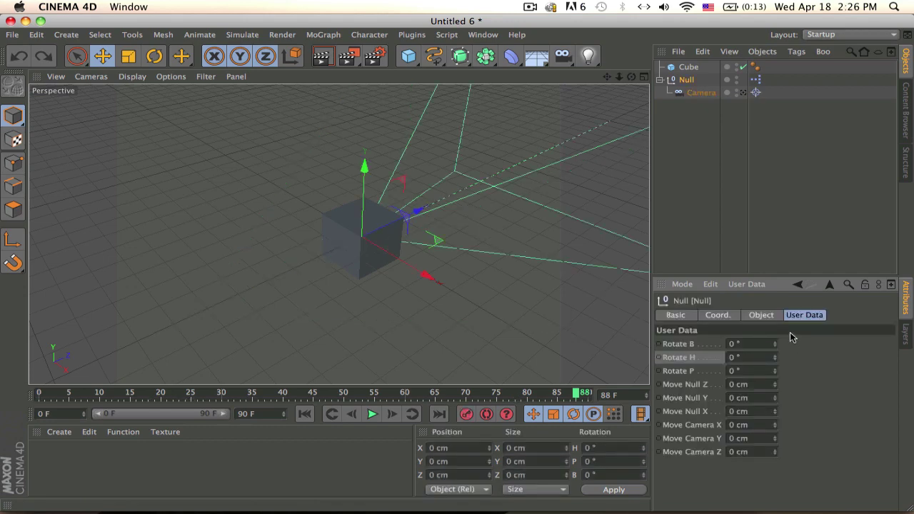
{"action": "key", "text": "super+shift+z"}
{"action": "key", "text": "super+shift+z"}
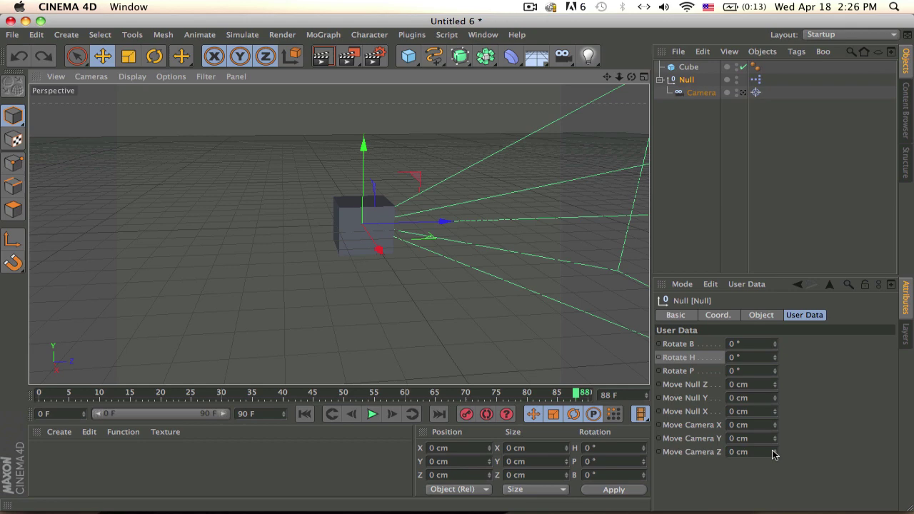
Set Move Camera Z to -776 cm and try out the Null's rotation controls.
{"action": "left_click_drag", "start_coordinate": [774, 455], "coordinate": [774, 455]}
{"action": "left_click_drag", "start_coordinate": [775, 343], "coordinate": [779, 402]}
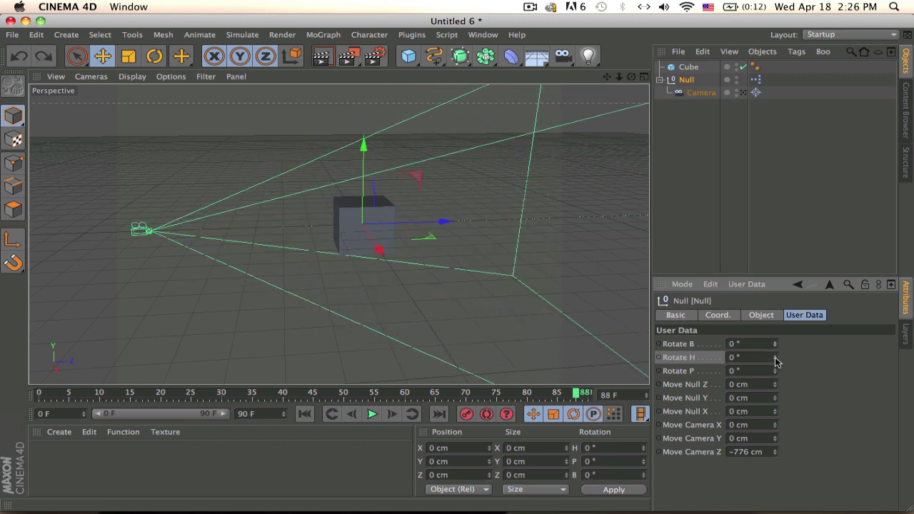
{"action": "left_click_drag", "start_coordinate": [776, 357], "coordinate": [775, 390]}
{"action": "right_click", "coordinate": [774, 386]}
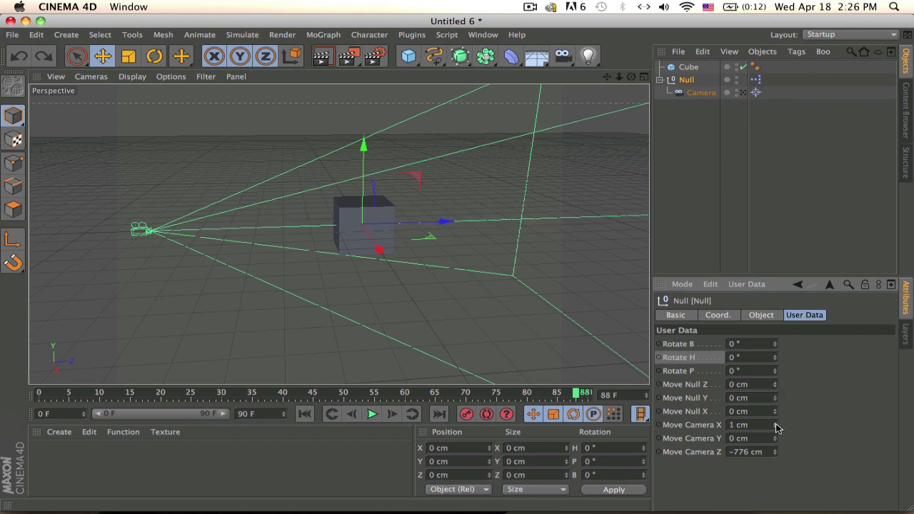
Try moving the camera to about -329 cm on X, and reset its X and Z offsets to 0 cm.
{"action": "left_click_drag", "start_coordinate": [775, 425], "coordinate": [784, 385]}
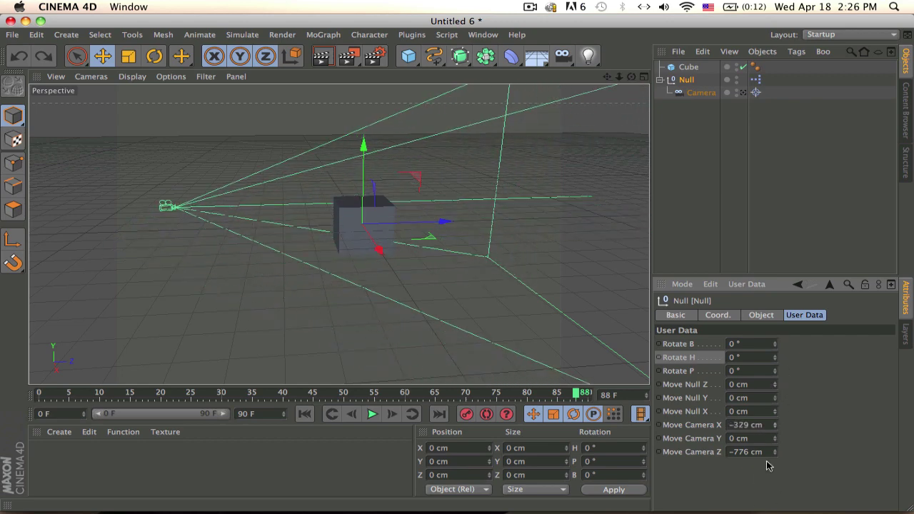
{"action": "right_click", "coordinate": [775, 425]}
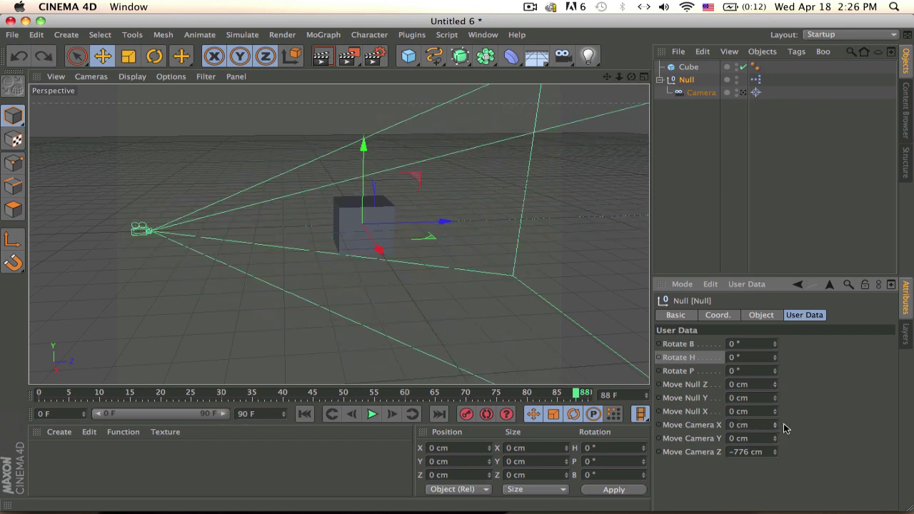
{"action": "right_click", "coordinate": [755, 449]}
Delete the cube and collapse the Null's hierarchy in the object list.
{"action": "left_click_drag", "start_coordinate": [520, 295], "coordinate": [508, 315], "text": "alt"}
{"action": "left_click", "coordinate": [377, 229]}
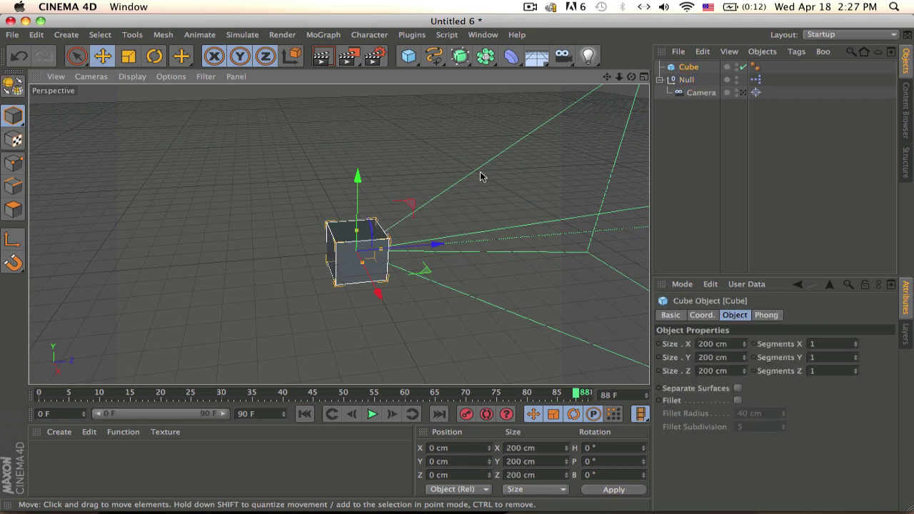
{"action": "key", "text": "Delete"}
{"action": "double_click", "coordinate": [688, 66]}
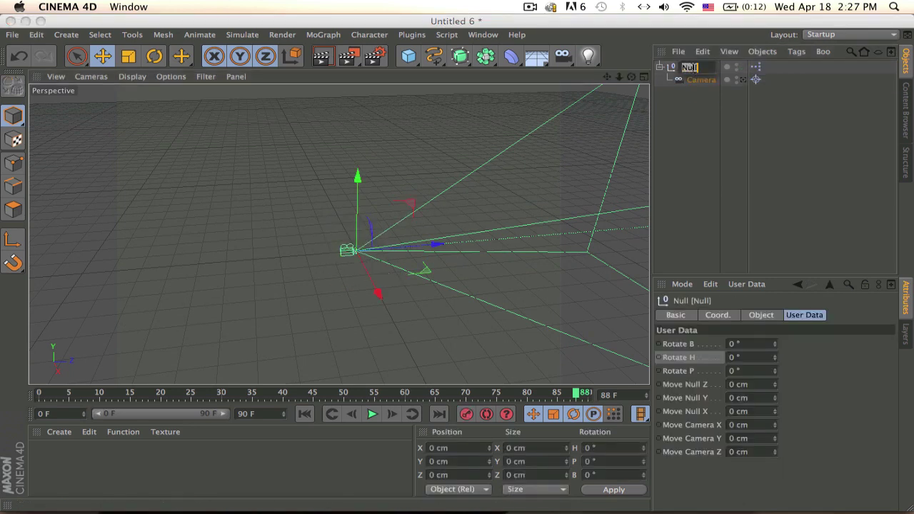
{"action": "left_click", "coordinate": [719, 120]}
{"action": "left_click", "coordinate": [660, 66]}
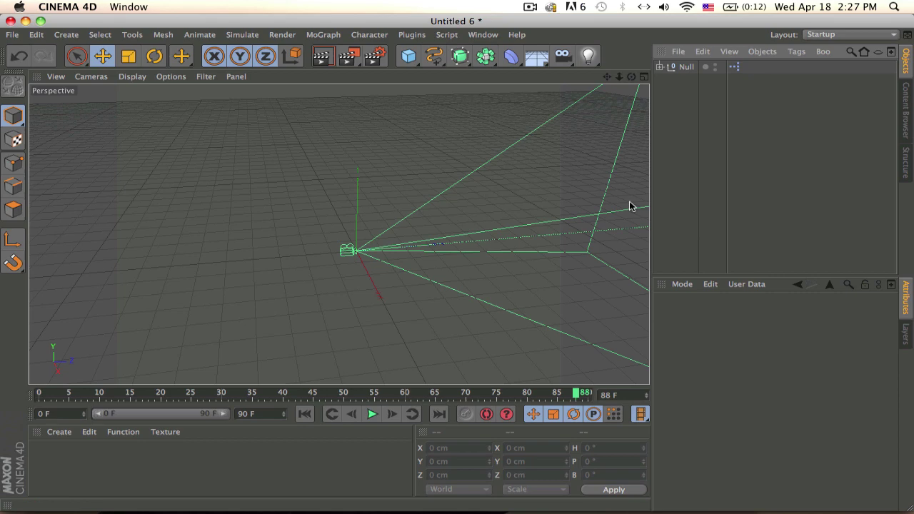
{"action": "left_click_drag", "start_coordinate": [631, 204], "coordinate": [547, 241], "text": "alt"}
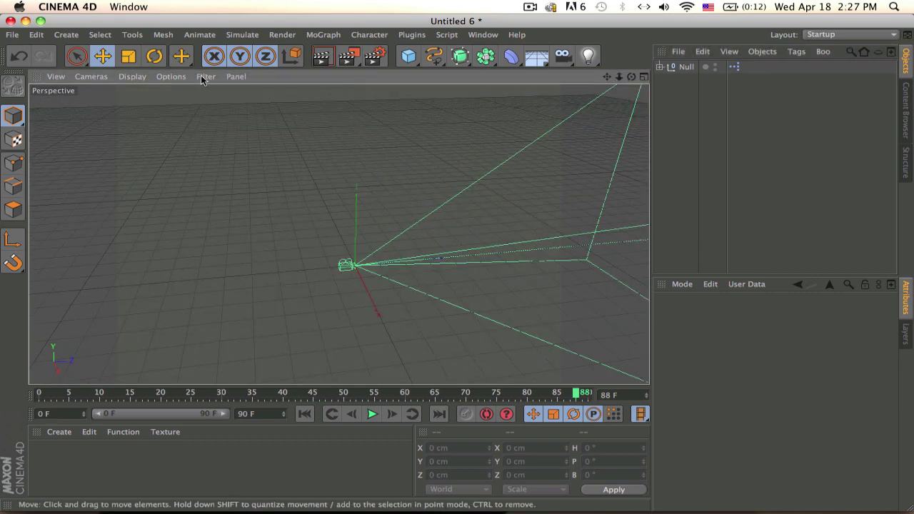
Create a new empty project for building the camera rig.
{"action": "left_click", "coordinate": [12, 35]}
{"action": "left_click", "coordinate": [28, 48]}
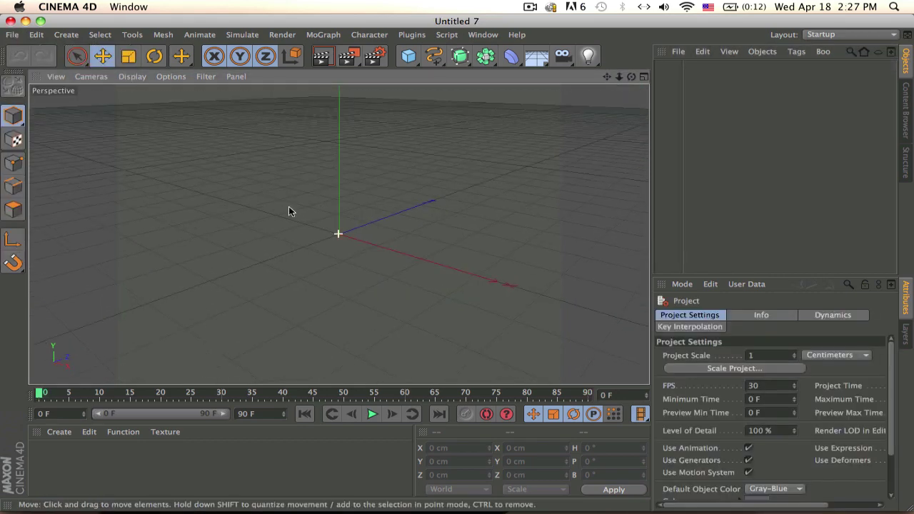
{"action": "left_click_drag", "start_coordinate": [288, 207], "coordinate": [315, 193], "text": "alt"}
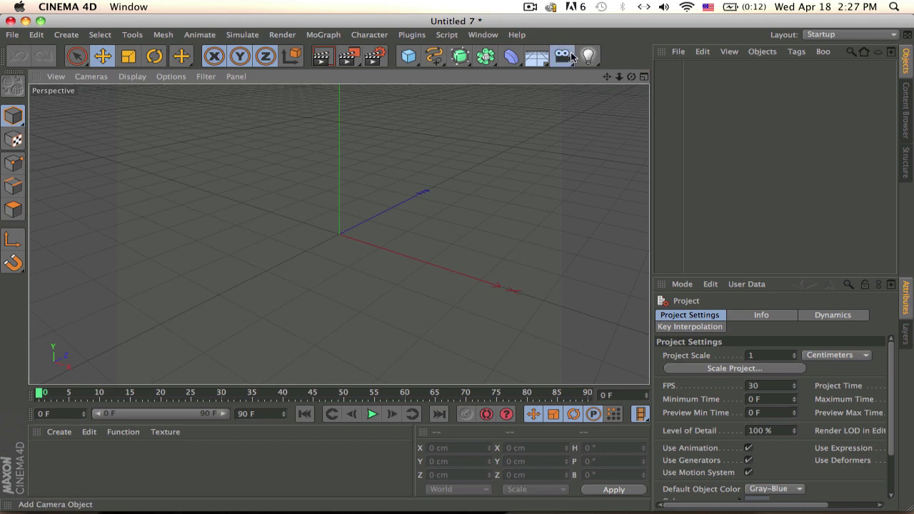
Add a target camera to the scene and delete its Camera.Target.1 null.
{"action": "left_click_drag", "start_coordinate": [563, 56], "coordinate": [621, 101]}
{"action": "left_click", "coordinate": [703, 79]}
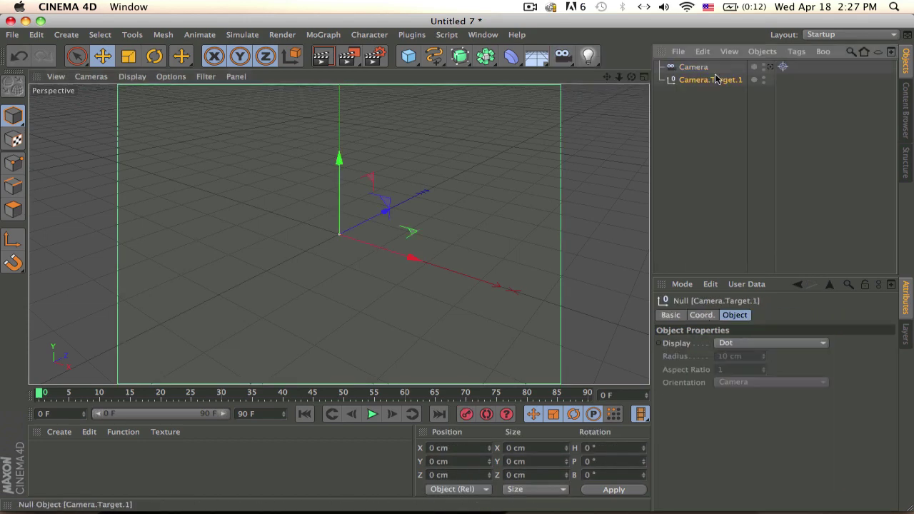
{"action": "key", "text": "Delete"}
{"action": "left_click_drag", "start_coordinate": [349, 242], "coordinate": [502, 240], "text": "alt"}
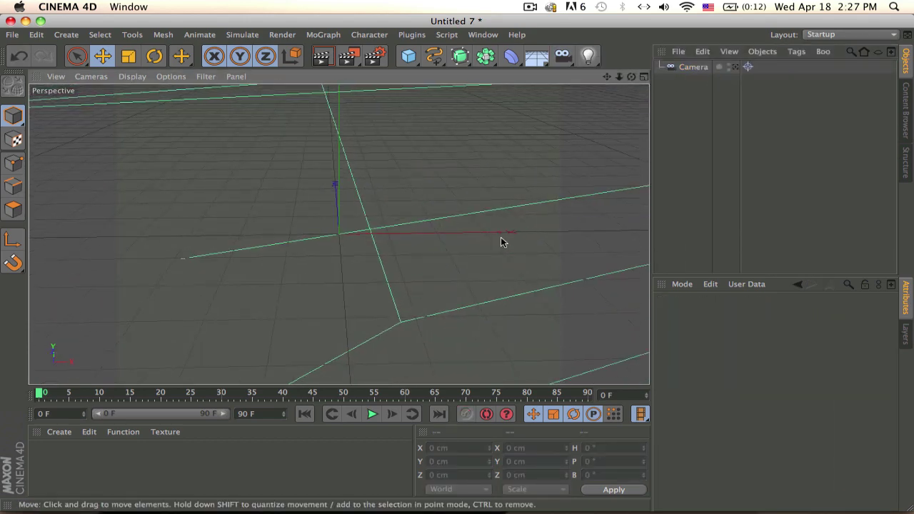
Add a Null object and make the Camera its child.
{"action": "left_click_drag", "start_coordinate": [408, 55], "coordinate": [472, 74]}
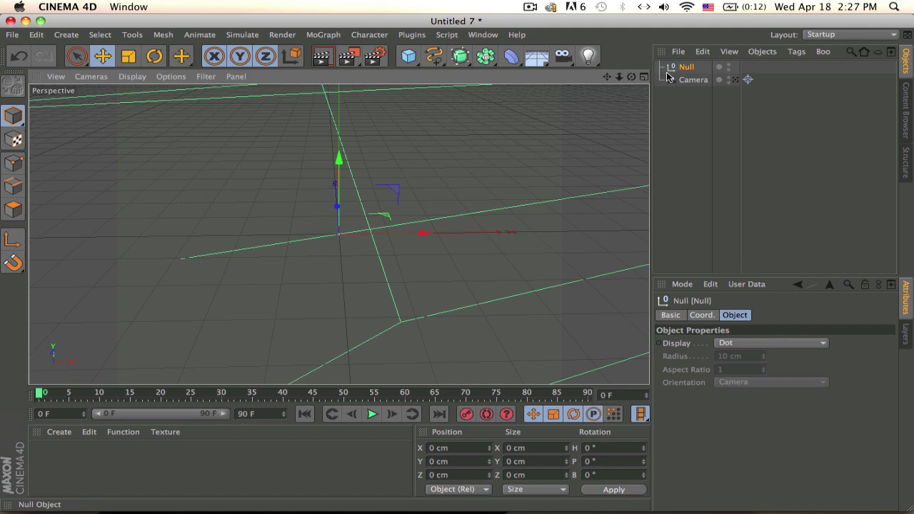
{"action": "mouse_move", "coordinate": [668, 76]}
{"action": "left_mouse_down"}
{"action": "mouse_move", "coordinate": [679, 80]}
{"action": "mouse_move", "coordinate": [682, 69]}
{"action": "left_mouse_up"}
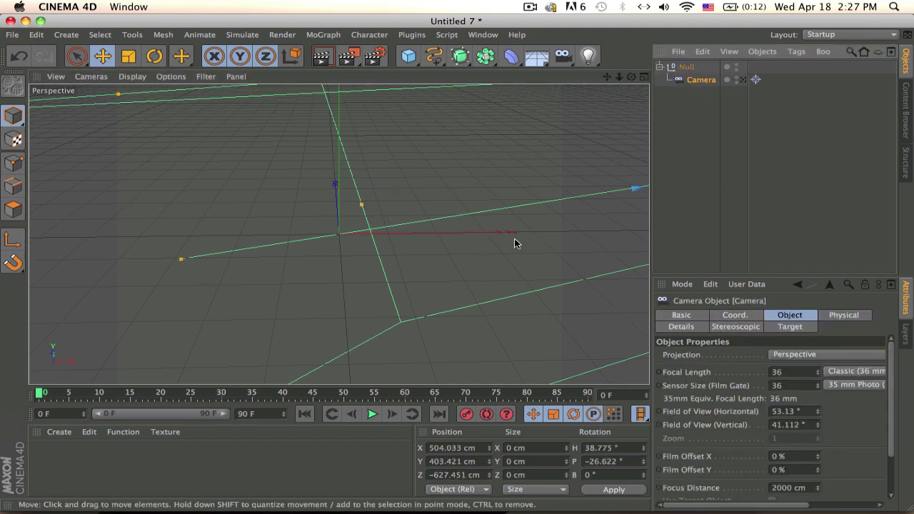
{"action": "left_click_drag", "start_coordinate": [516, 243], "coordinate": [379, 212], "text": "alt"}
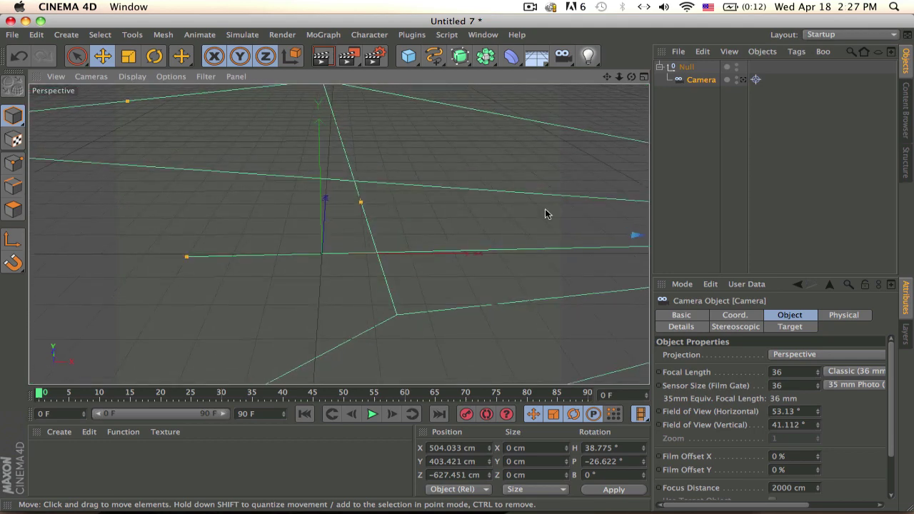
Set the Camera's X, Y and Z position coordinates to 0.
{"action": "left_click", "coordinate": [715, 317]}
{"action": "left_click", "coordinate": [666, 316]}
{"action": "left_click", "coordinate": [716, 316]}
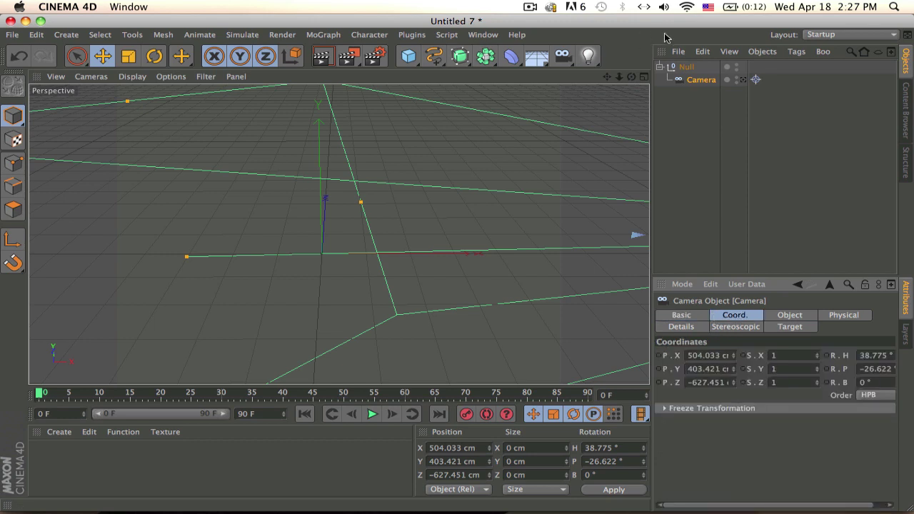
{"action": "left_click", "coordinate": [687, 66]}
{"action": "left_click", "coordinate": [699, 79]}
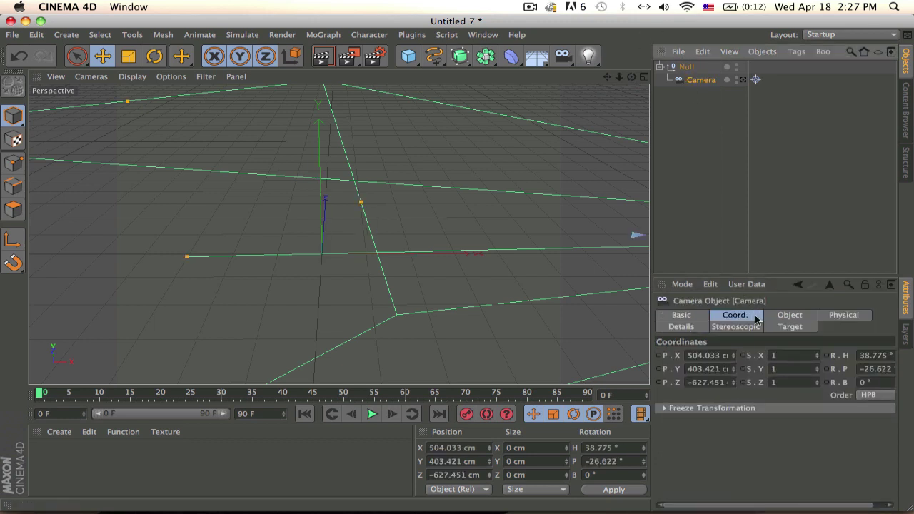
{"action": "double_click", "coordinate": [710, 357]}
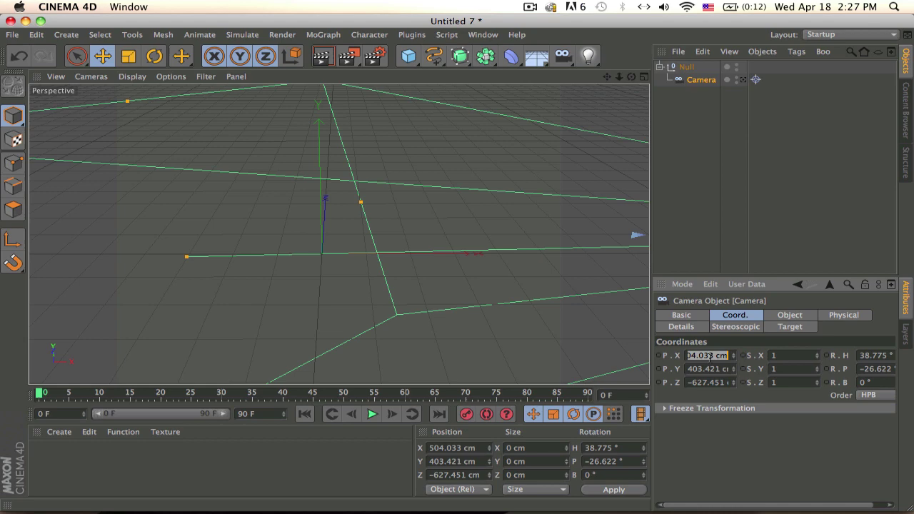
{"action": "type", "text": "0"}
{"action": "key", "text": "Tab"}
{"action": "type", "text": "0"}
{"action": "key", "text": "Tab"}
{"action": "type", "text": "0"}
{"action": "key", "text": "Return"}
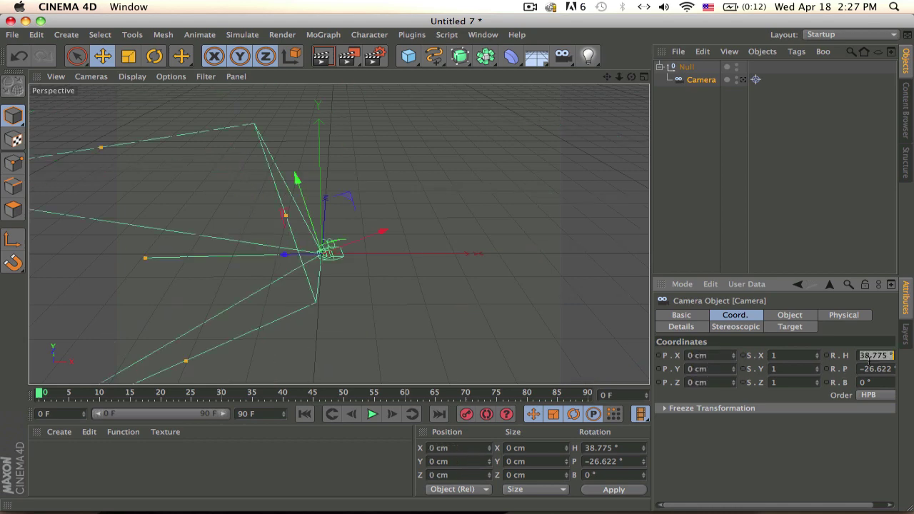
Set the Camera's H, P and B rotation values to 0.
{"action": "type", "text": "0"}
{"action": "key", "text": "Tab"}
{"action": "type", "text": "0"}
{"action": "key", "text": "Tab"}
{"action": "type", "text": "0"}
{"action": "key", "text": "Return"}
{"action": "left_click_drag", "start_coordinate": [616, 300], "coordinate": [453, 270], "text": "alt"}
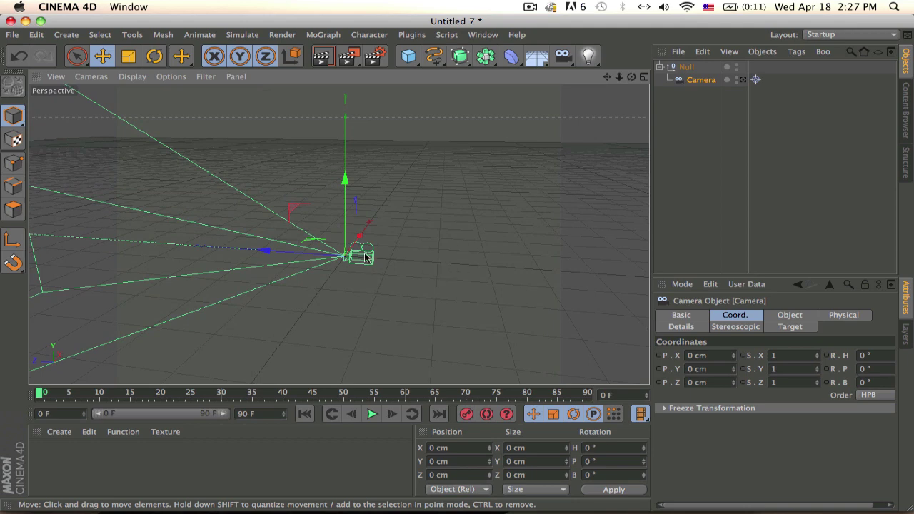
{"action": "left_click_drag", "start_coordinate": [365, 258], "coordinate": [366, 257], "text": "alt"}
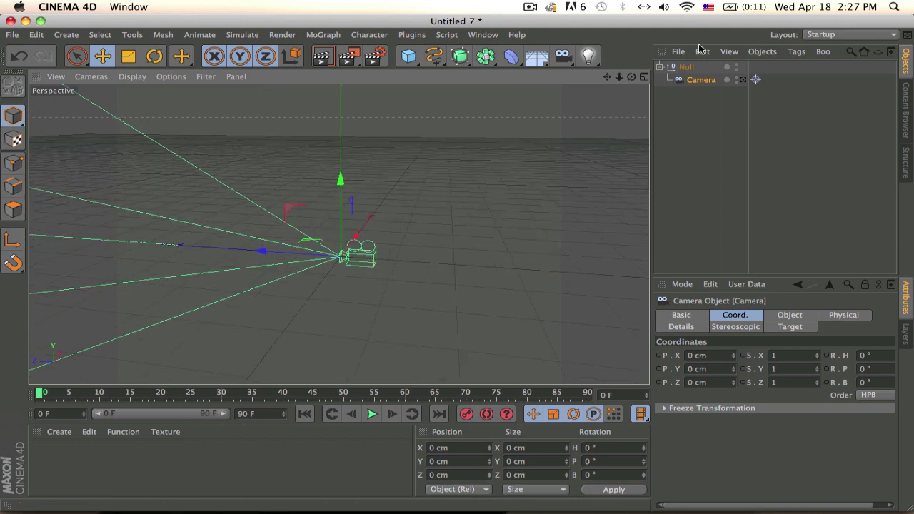
Add an XPresso tag to the parent Null.
{"action": "left_click", "coordinate": [687, 67]}
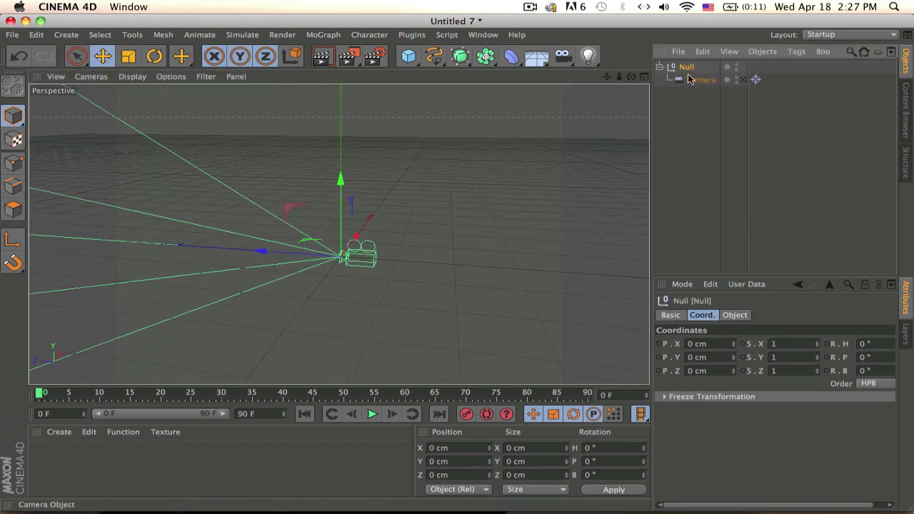
{"action": "right_click", "coordinate": [687, 69]}
{"action": "mouse_move", "coordinate": [735, 46]}
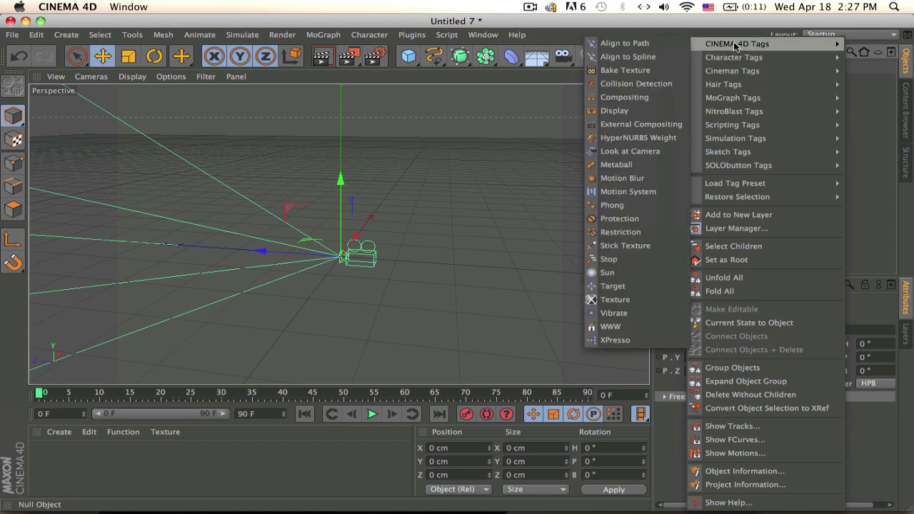
{"action": "left_click", "coordinate": [614, 340]}
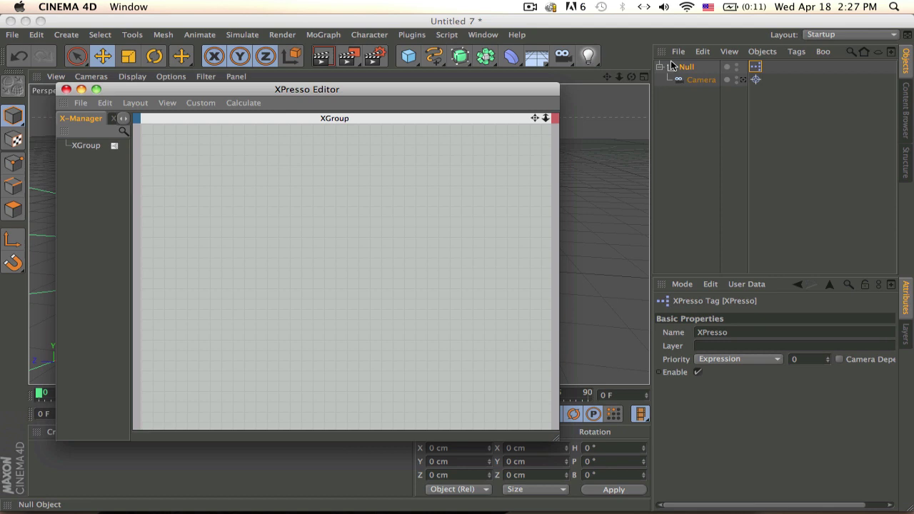
Place two Null nodes and one Camera node in the XPresso graph, enlarging them to make room for ports.
{"action": "left_click_drag", "start_coordinate": [687, 67], "coordinate": [257, 178]}
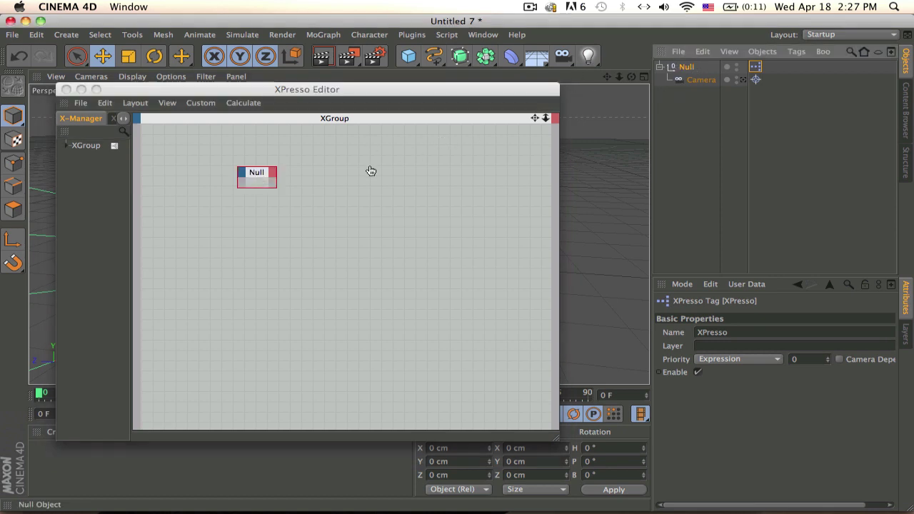
{"action": "left_click_drag", "start_coordinate": [370, 171], "coordinate": [296, 229]}
{"action": "left_click_drag", "start_coordinate": [262, 175], "coordinate": [273, 292]}
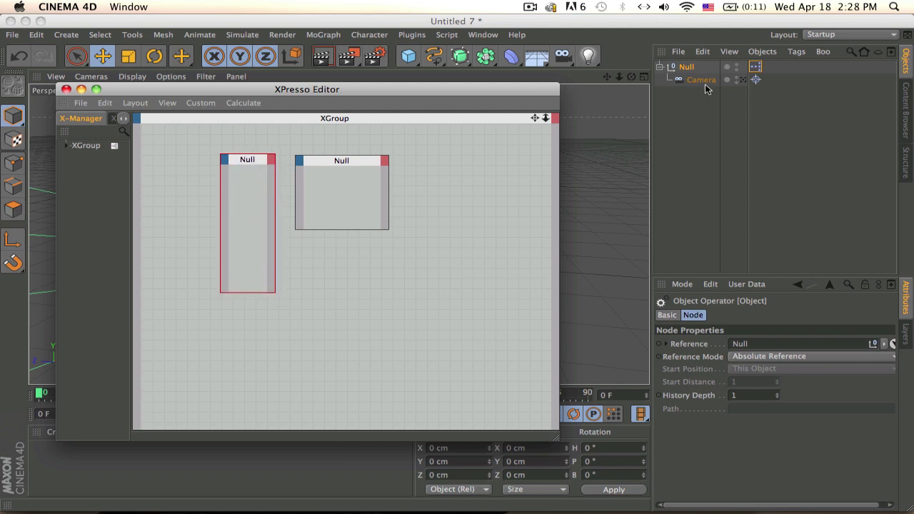
{"action": "left_click_drag", "start_coordinate": [706, 88], "coordinate": [407, 292]}
{"action": "left_click", "coordinate": [271, 159]}
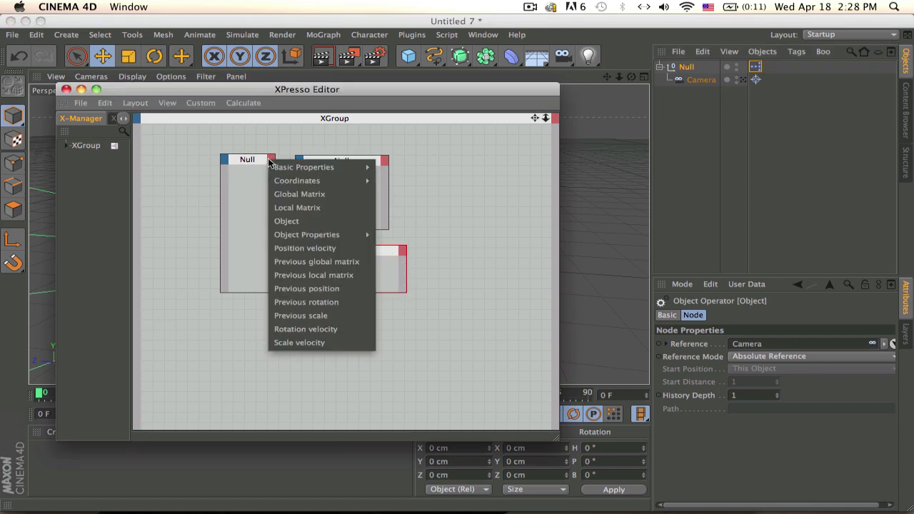
{"action": "left_click", "coordinate": [389, 207]}
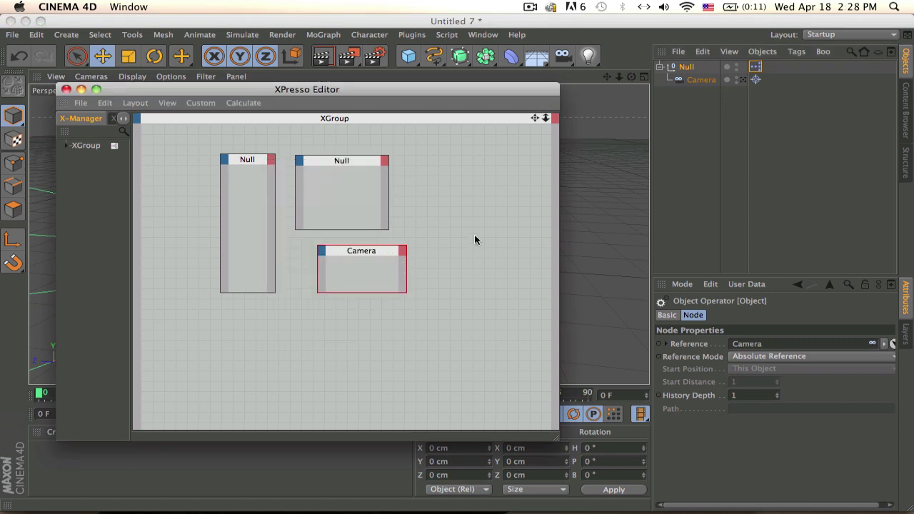
Close the XPresso Editor and add Null user data named Rotate Null H, in degrees, with both minimum and maximum limits off.
{"action": "left_click", "coordinate": [687, 67]}
{"action": "key", "text": "super+w"}
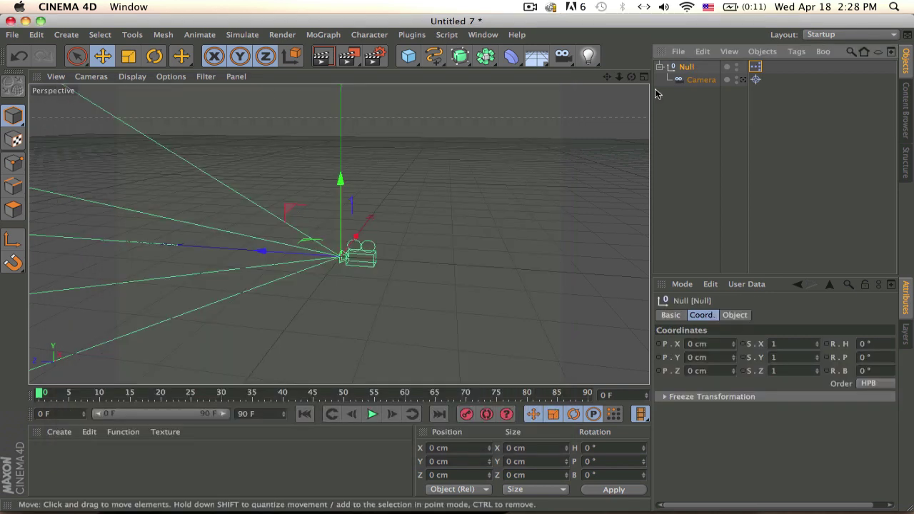
{"action": "left_click", "coordinate": [746, 284]}
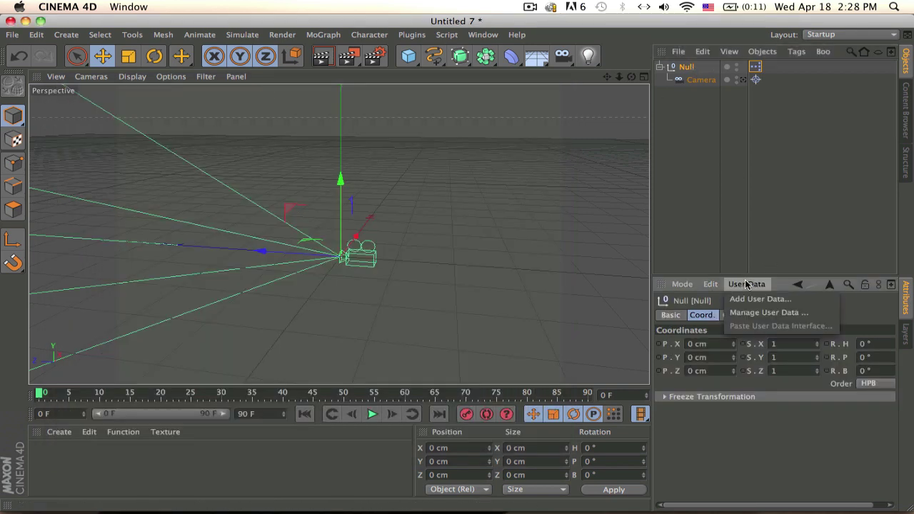
{"action": "left_click", "coordinate": [756, 301]}
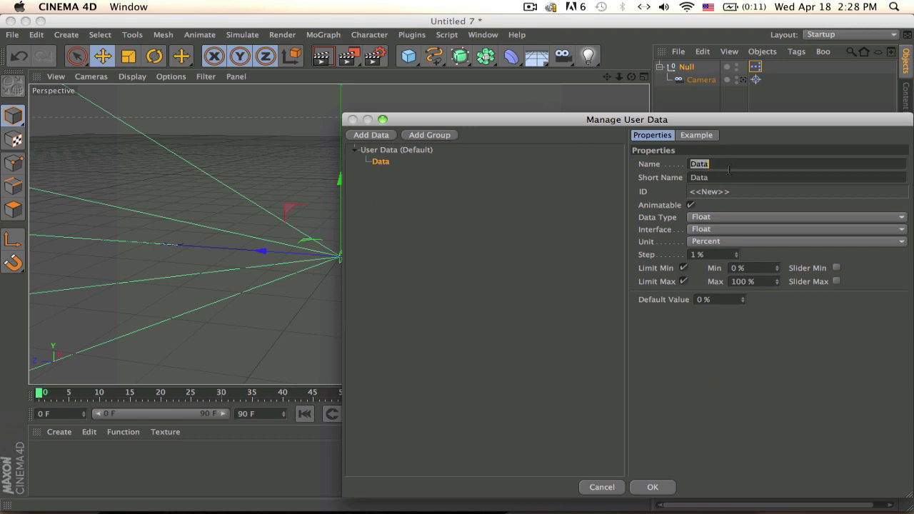
{"action": "type", "text": "Mo"}
{"action": "left_click", "coordinate": [723, 241]}
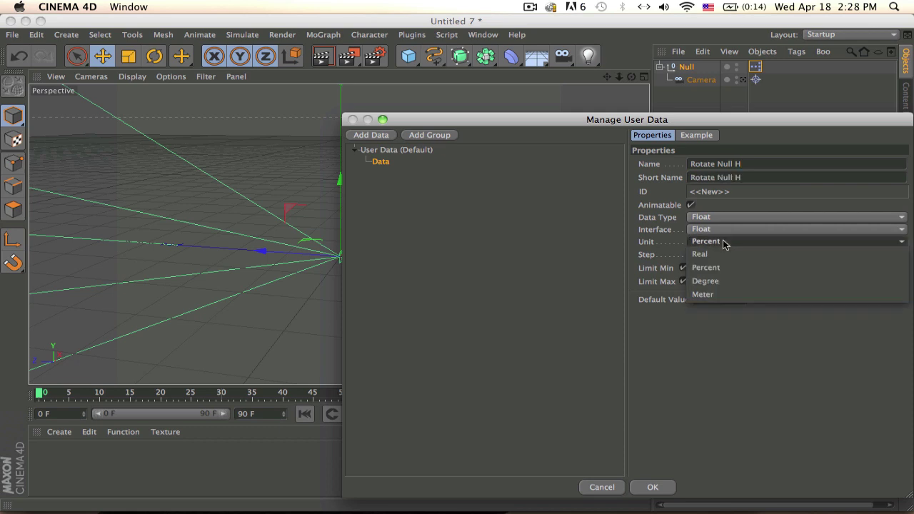
{"action": "left_click", "coordinate": [735, 282]}
{"action": "left_click", "coordinate": [683, 268]}
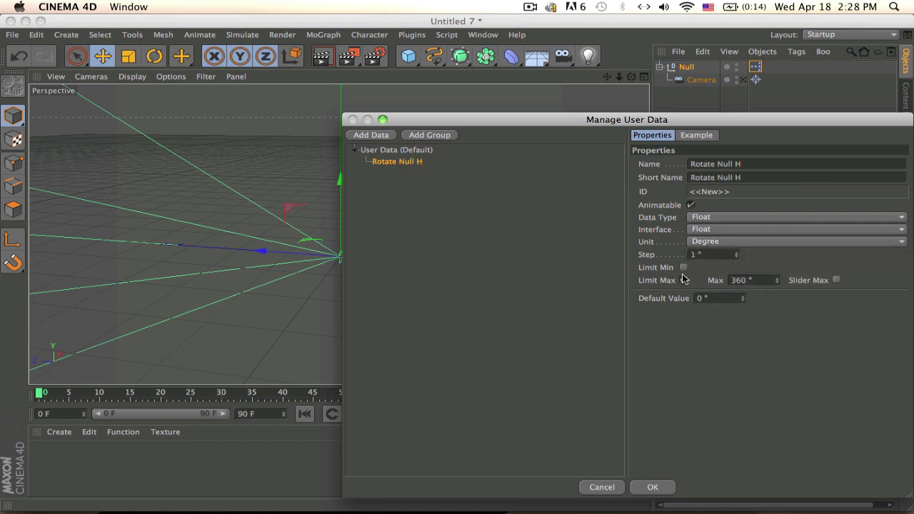
{"action": "left_click", "coordinate": [684, 281]}
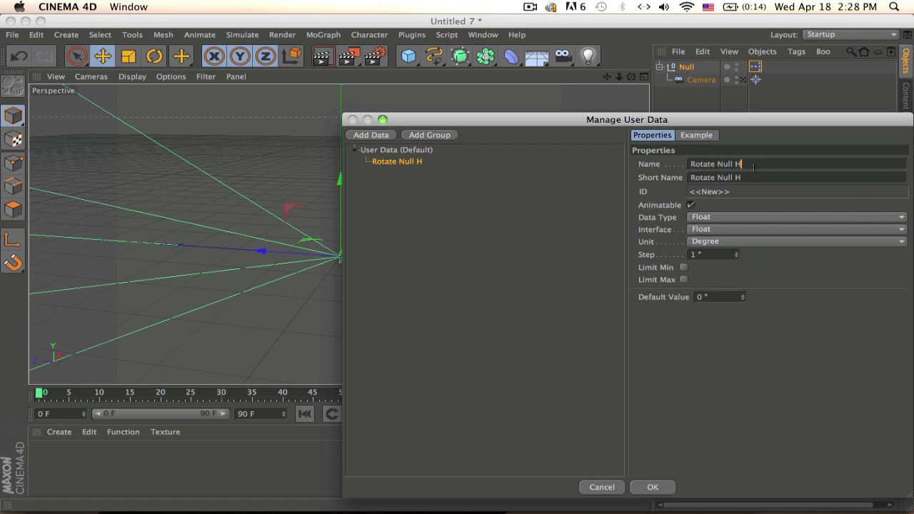
Add two more user data entries named Rotate Null P and Rotate Null B, keeping their default settings.
{"action": "left_click", "coordinate": [389, 136]}
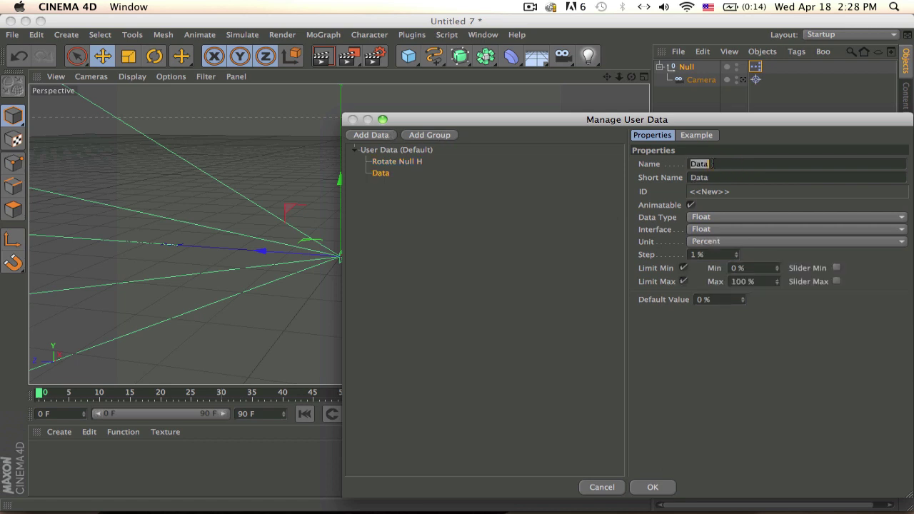
{"action": "type", "text": "Rotate Null P"}
{"action": "left_click", "coordinate": [373, 135]}
{"action": "type", "text": "R"}
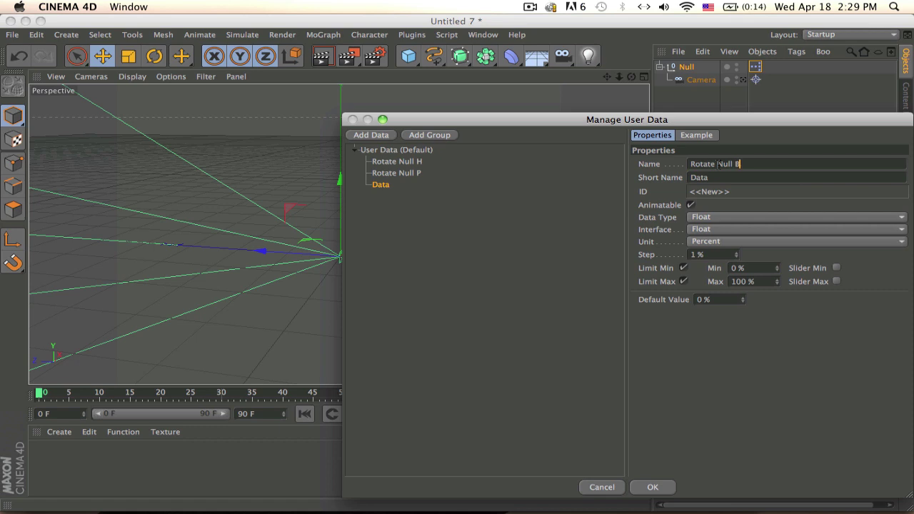
{"action": "key", "text": "Return"}
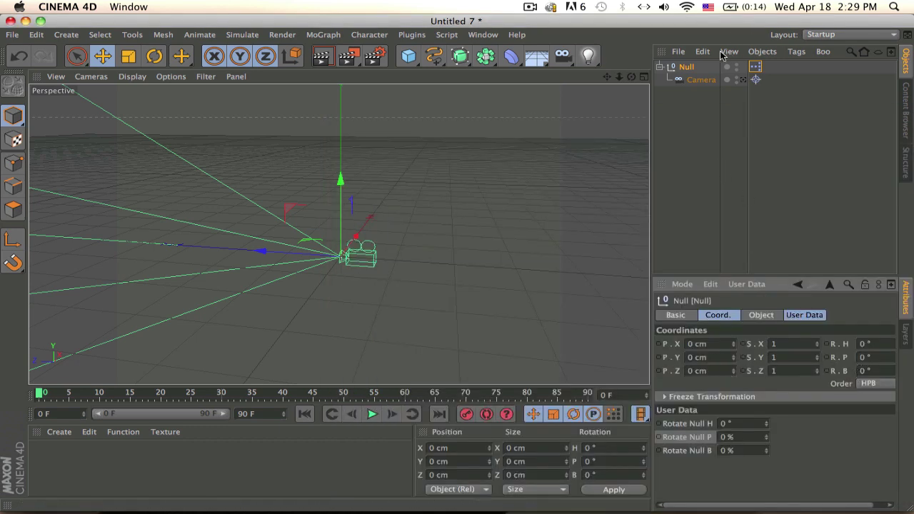
Reopen the Null's XPresso graph and add Rotate Null B, H and P user data outputs to the first Null node.
{"action": "left_click", "coordinate": [755, 67]}
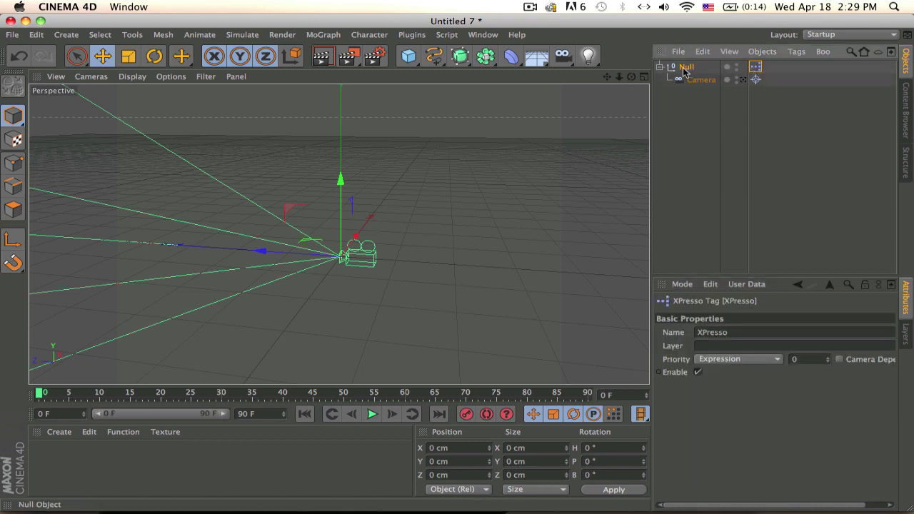
{"action": "double_click", "coordinate": [757, 67]}
{"action": "left_click", "coordinate": [271, 160]}
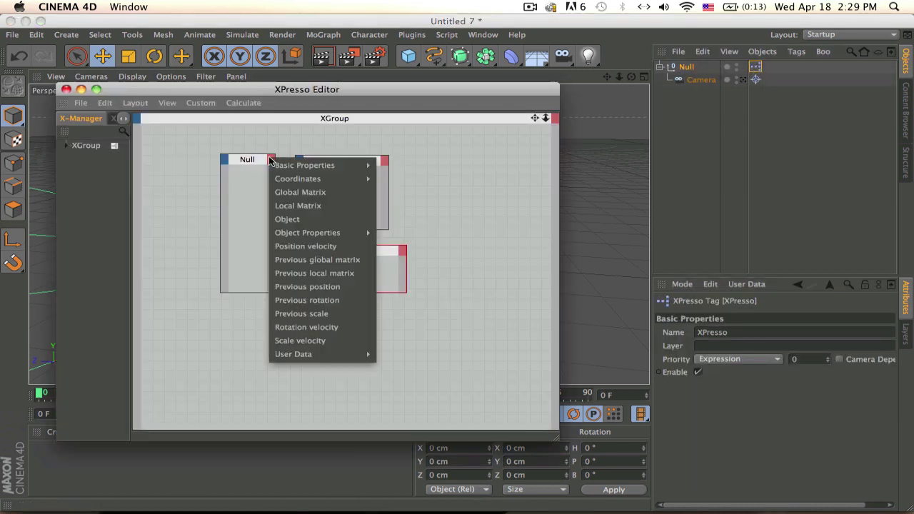
{"action": "mouse_move", "coordinate": [357, 355]}
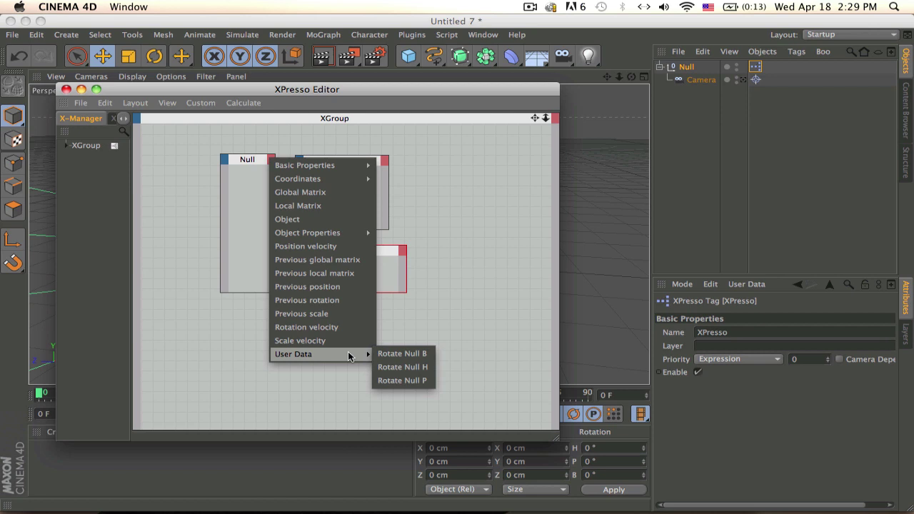
{"action": "left_click", "coordinate": [400, 355]}
{"action": "left_click", "coordinate": [271, 159]}
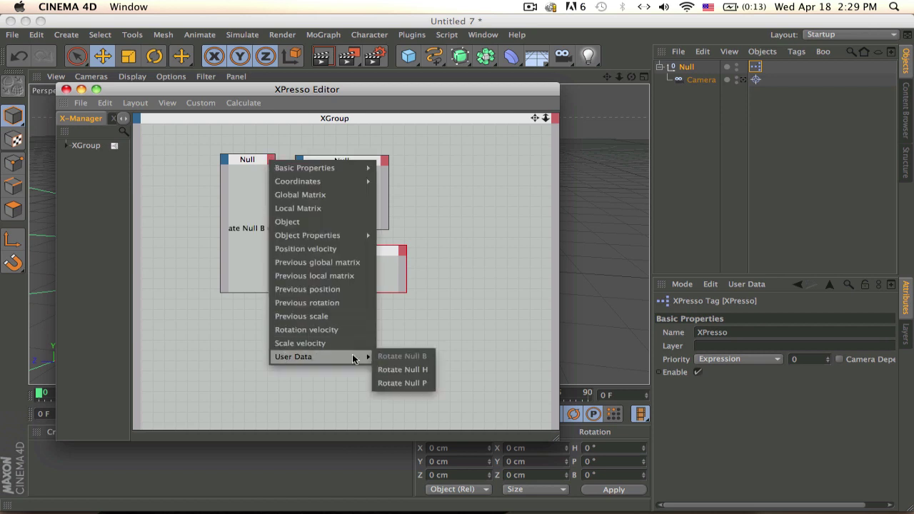
{"action": "left_click", "coordinate": [401, 367]}
{"action": "left_click", "coordinate": [271, 159]}
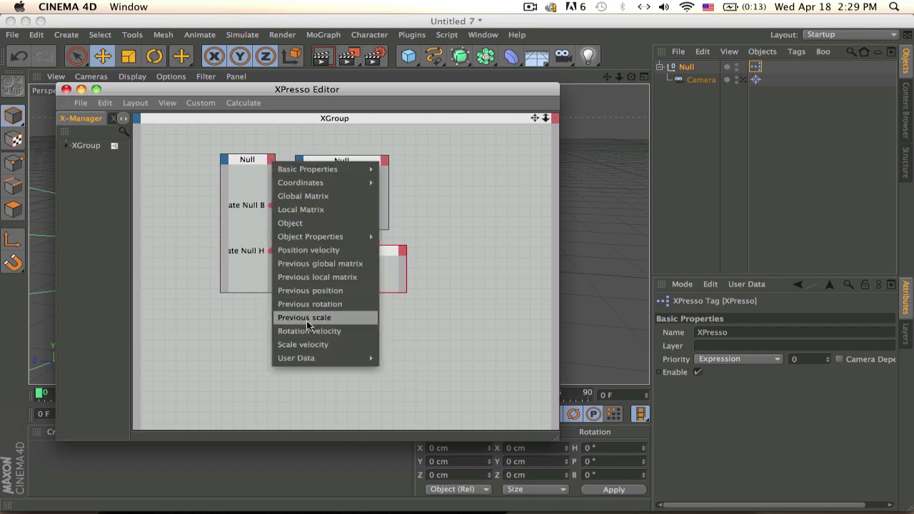
{"action": "mouse_move", "coordinate": [331, 358]}
{"action": "left_click", "coordinate": [404, 384]}
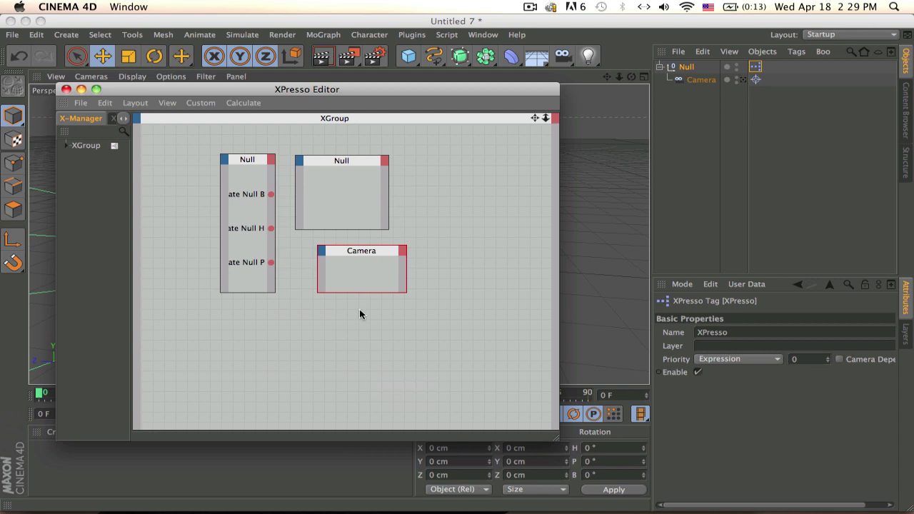
Add Rotation . H and Global Rotation . P input ports to the second Null node.
{"action": "left_click", "coordinate": [299, 160]}
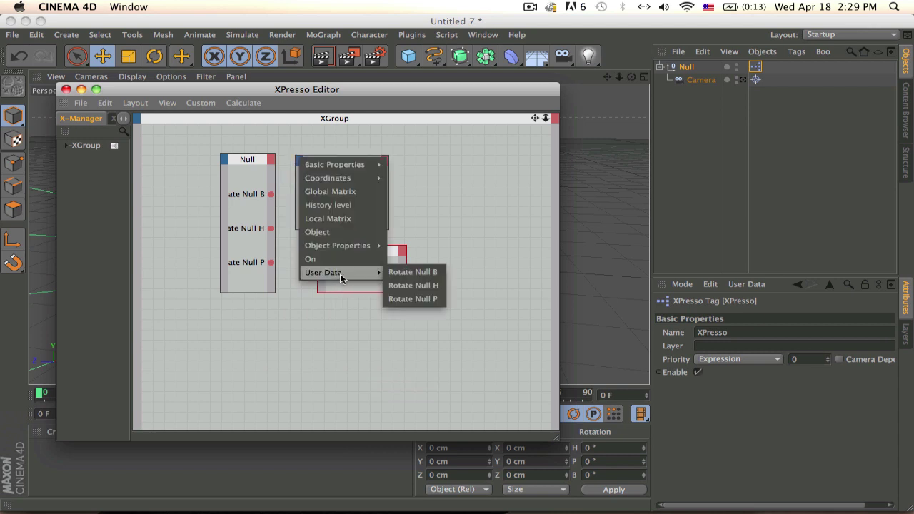
{"action": "mouse_move", "coordinate": [359, 275]}
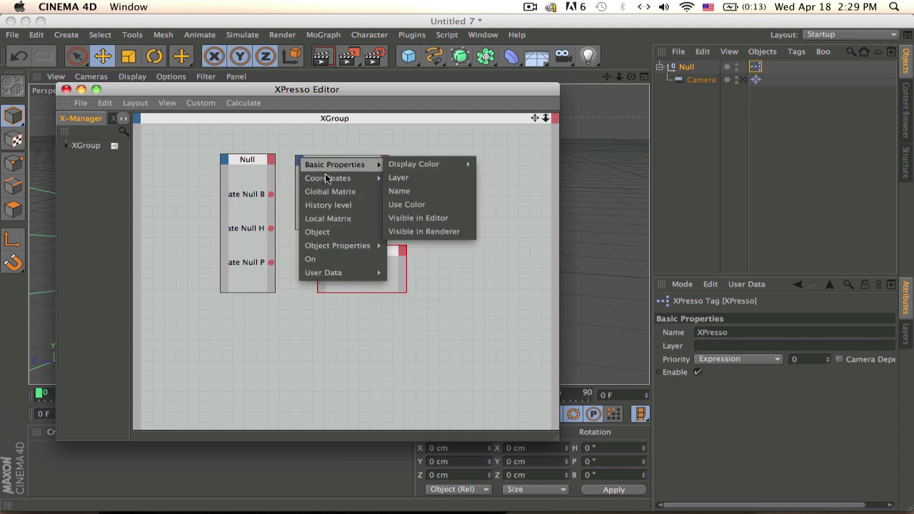
{"action": "mouse_move", "coordinate": [329, 179]}
{"action": "mouse_move", "coordinate": [475, 196]}
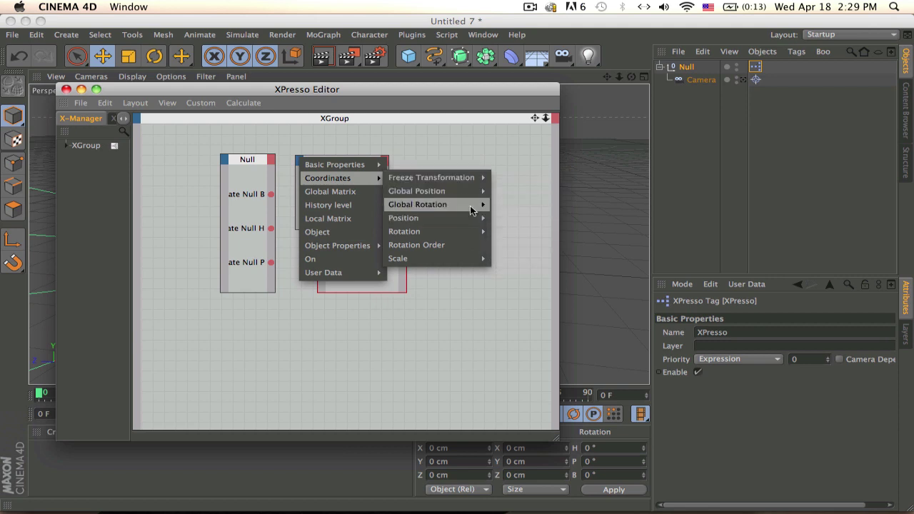
{"action": "mouse_move", "coordinate": [466, 230]}
{"action": "left_click", "coordinate": [516, 243]}
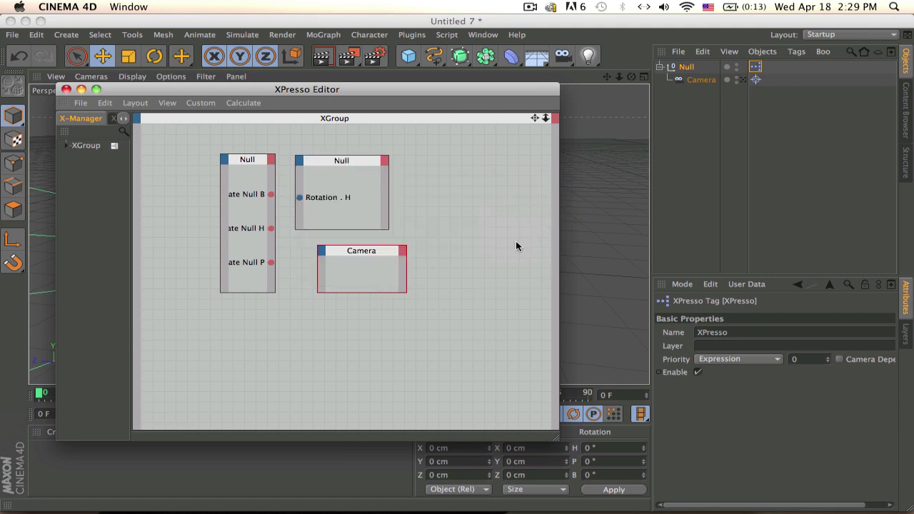
{"action": "left_click", "coordinate": [302, 162]}
{"action": "mouse_move", "coordinate": [332, 180]}
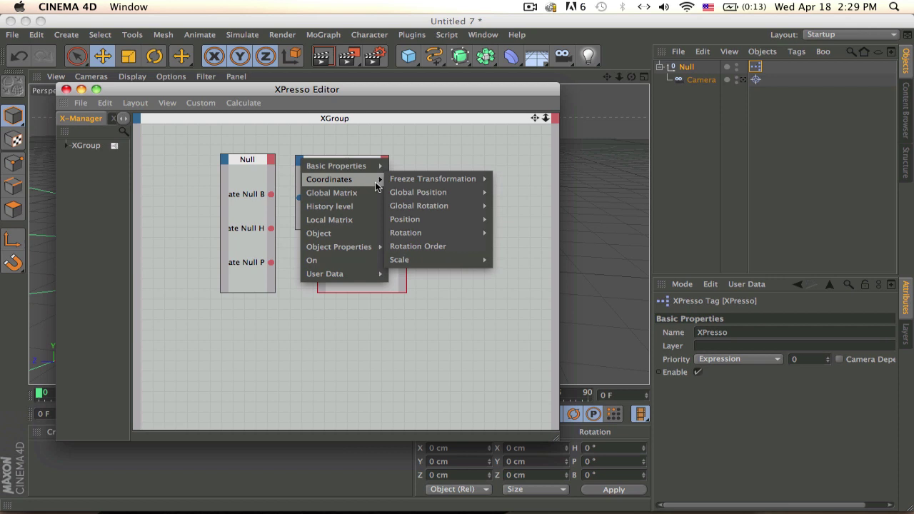
{"action": "mouse_move", "coordinate": [478, 215]}
{"action": "left_click", "coordinate": [518, 233]}
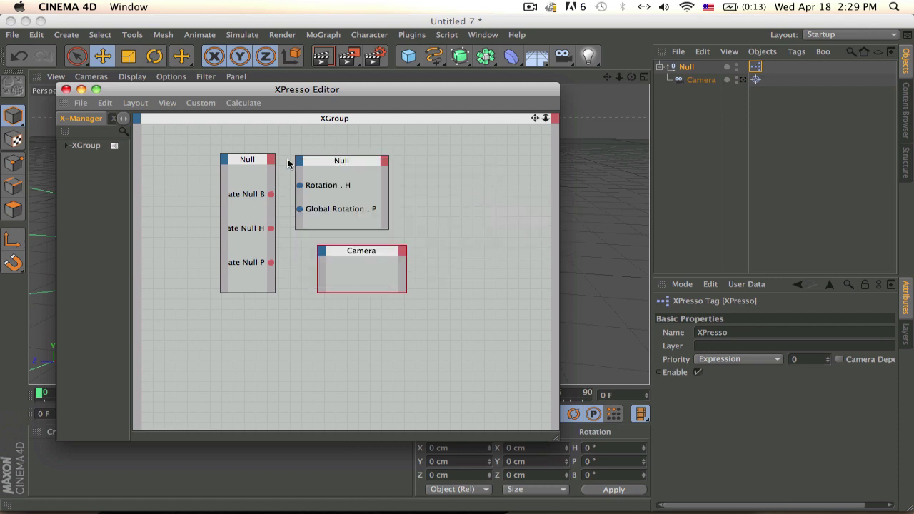
{"action": "left_click", "coordinate": [297, 157]}
{"action": "mouse_move", "coordinate": [332, 180]}
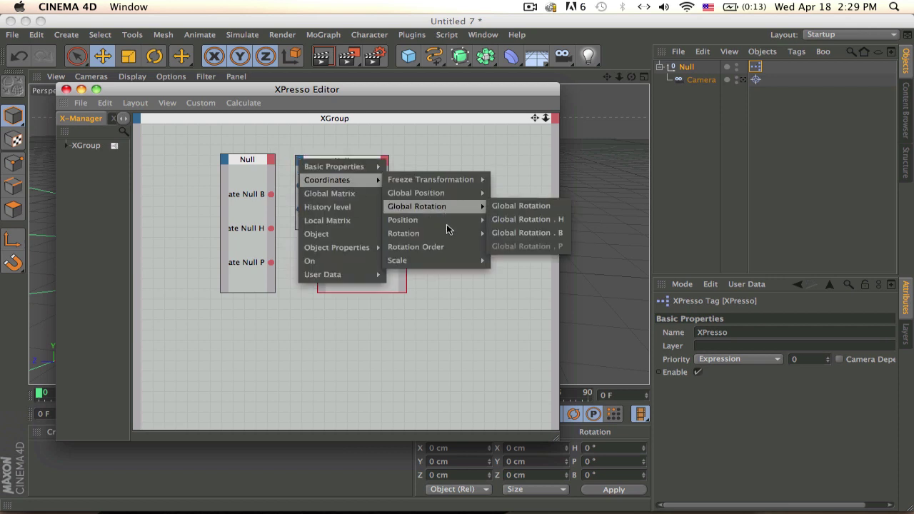
{"action": "mouse_move", "coordinate": [447, 223]}
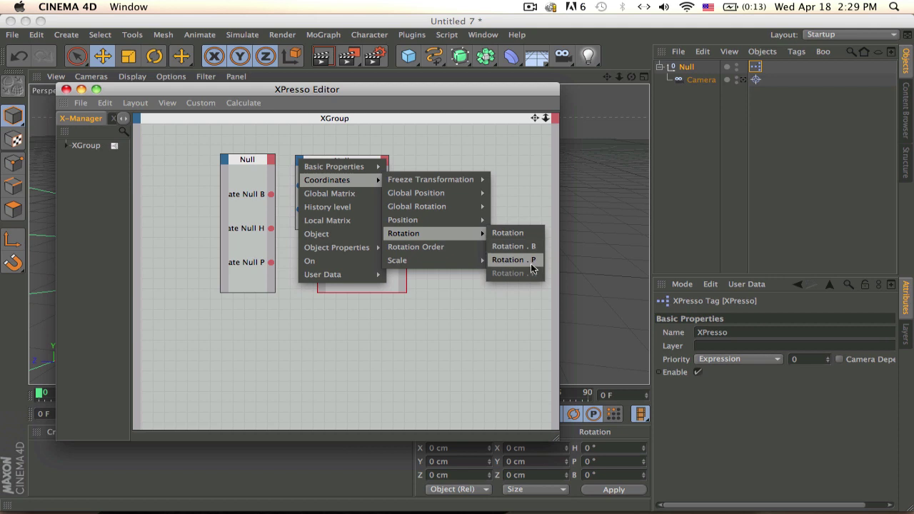
{"action": "left_click", "coordinate": [534, 273]}
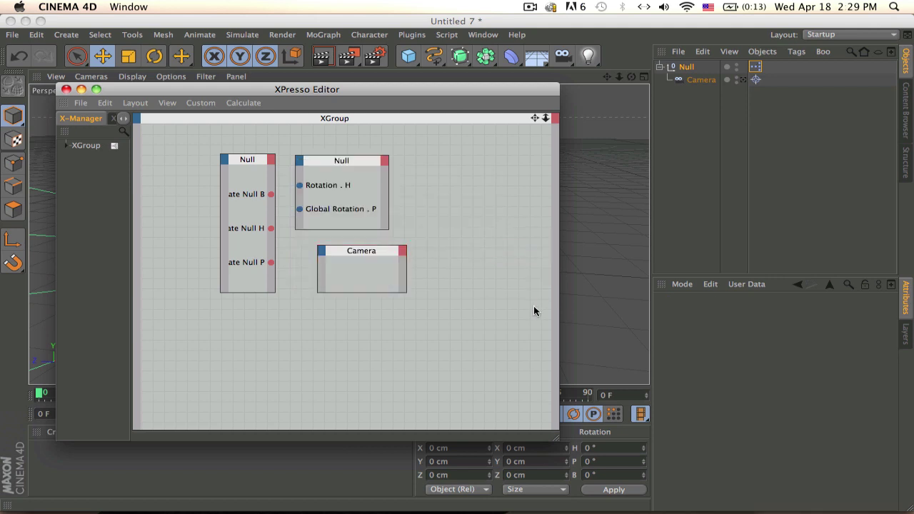
{"action": "left_click", "coordinate": [301, 158]}
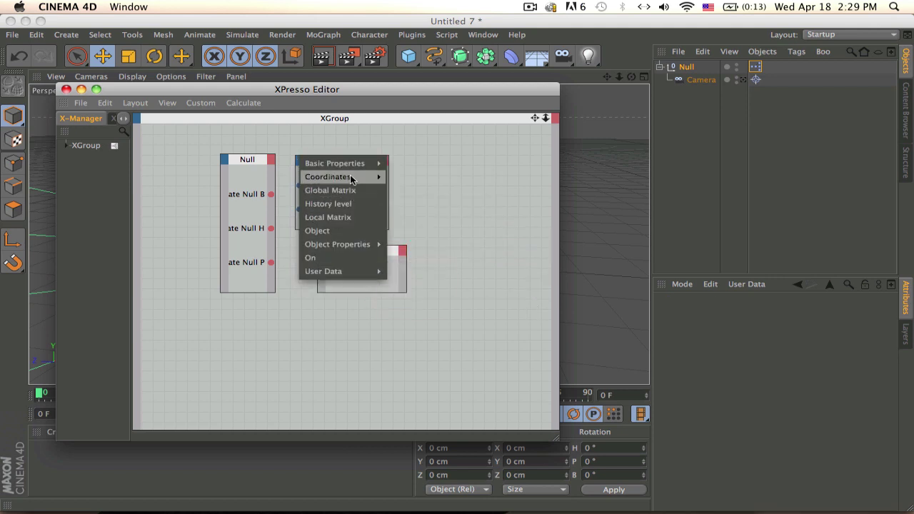
{"action": "mouse_move", "coordinate": [350, 177]}
{"action": "mouse_move", "coordinate": [480, 206]}
{"action": "left_click", "coordinate": [525, 216]}
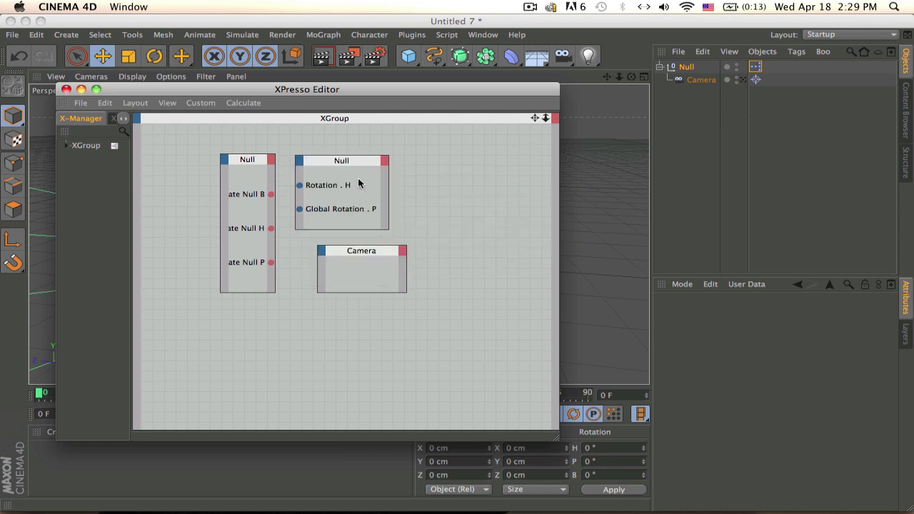
Replace the second Null node's Global Rotation . P port with Rotation . B and Rotation . P input ports.
{"action": "left_click", "coordinate": [300, 160]}
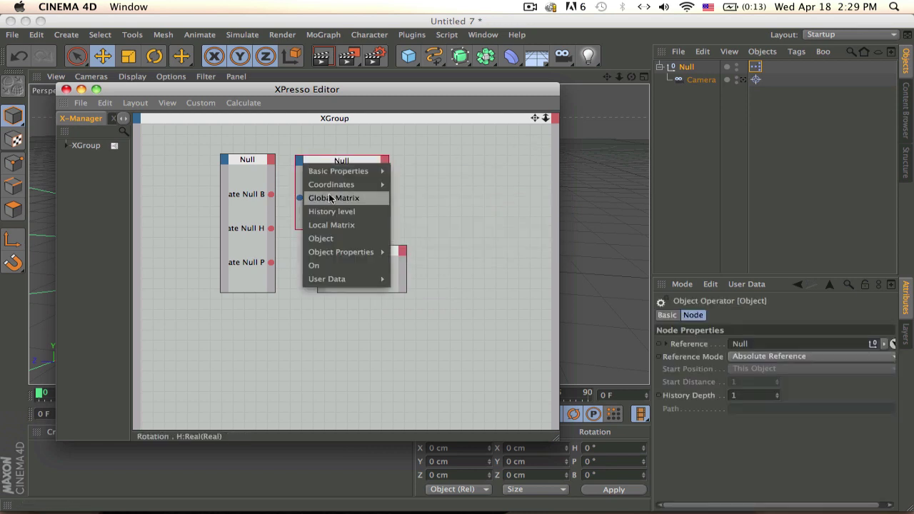
{"action": "mouse_move", "coordinate": [342, 280]}
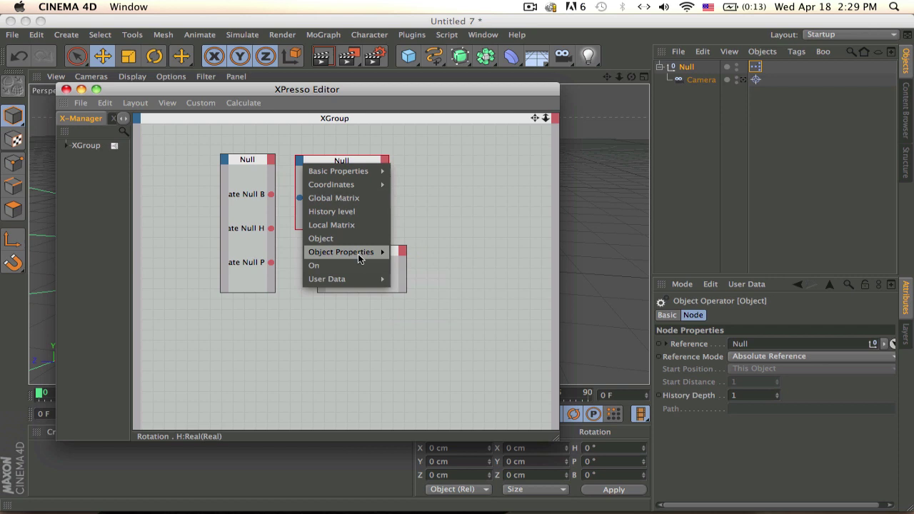
{"action": "mouse_move", "coordinate": [336, 185]}
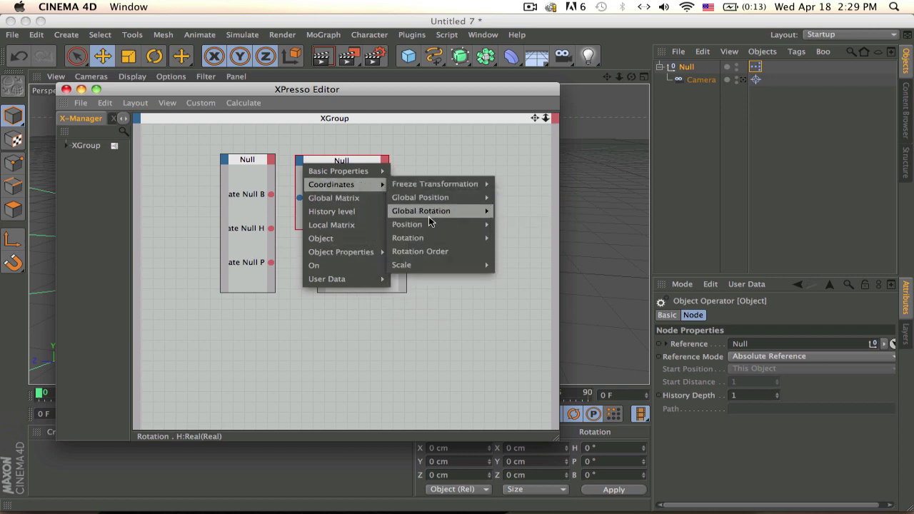
{"action": "left_click", "coordinate": [527, 252]}
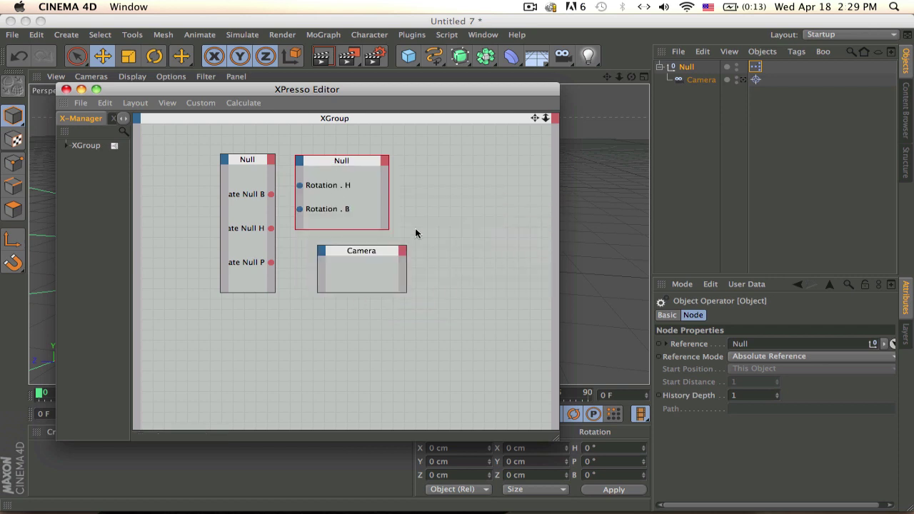
{"action": "left_click", "coordinate": [299, 165]}
{"action": "mouse_move", "coordinate": [364, 184]}
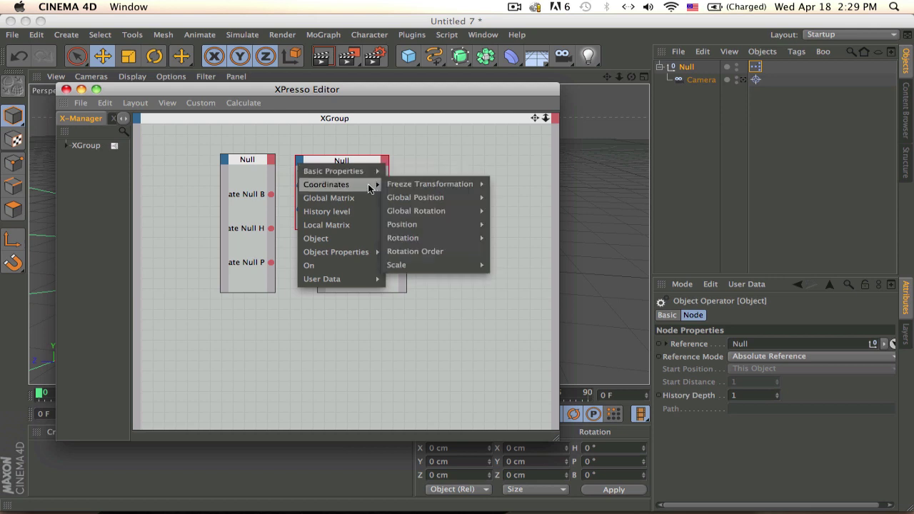
{"action": "mouse_move", "coordinate": [457, 238]}
{"action": "left_click", "coordinate": [526, 270]}
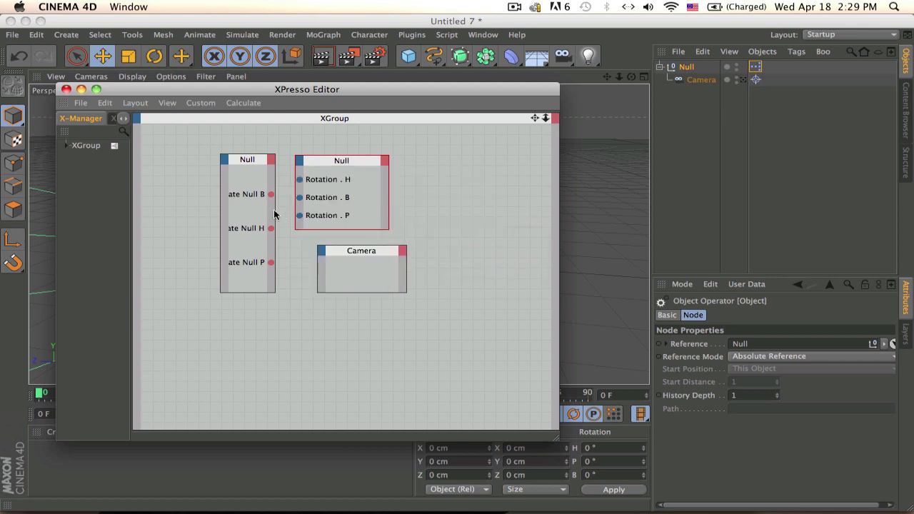
Connect the first Null's Rotate Null H, B and P outputs to the second Null's matching Rotation inputs, and close the XPresso Editor.
{"action": "left_click_drag", "start_coordinate": [300, 179], "coordinate": [271, 262]}
{"action": "left_click", "coordinate": [65, 89]}
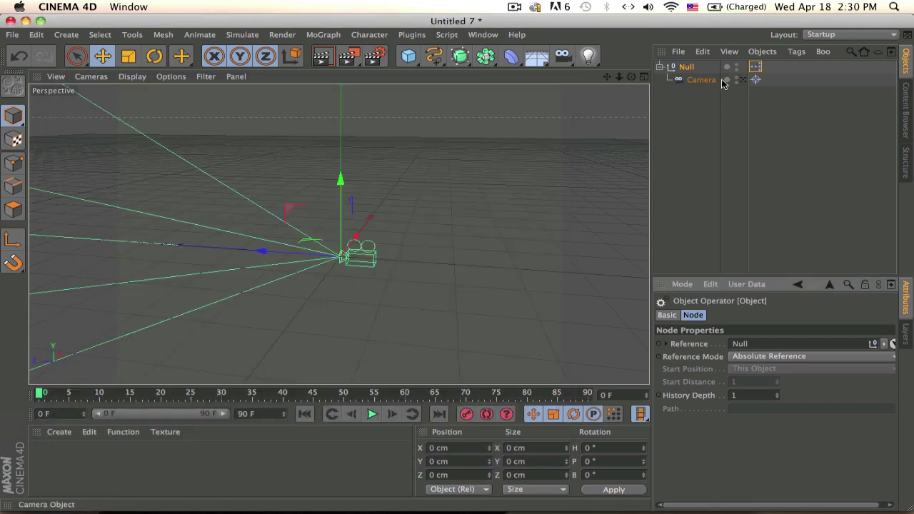
Open the Null's user data for management and set Rotate Null P to the Degree unit with minimum and maximum limits off.
{"action": "left_click", "coordinate": [687, 67]}
{"action": "left_click", "coordinate": [807, 315]}
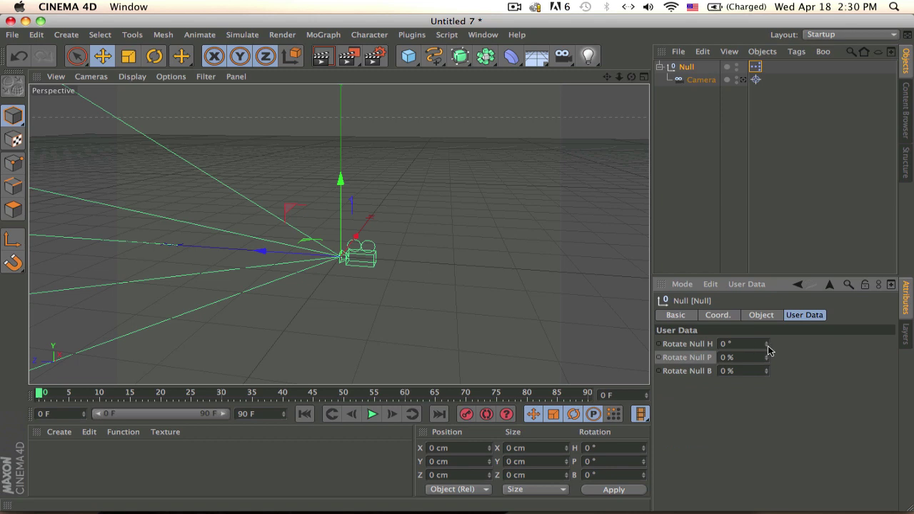
{"action": "left_click", "coordinate": [770, 285]}
{"action": "left_click", "coordinate": [747, 311]}
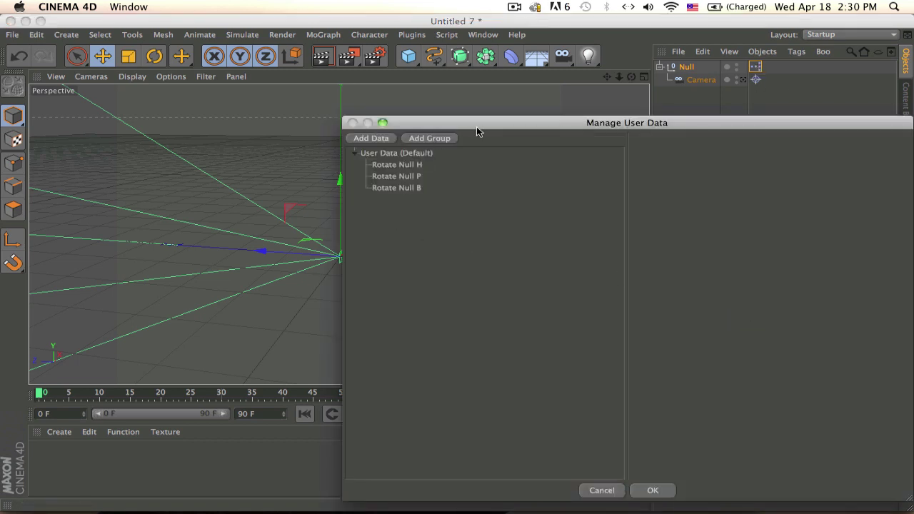
{"action": "left_click_drag", "start_coordinate": [477, 129], "coordinate": [241, 119]}
{"action": "left_click", "coordinate": [178, 168]}
{"action": "left_click", "coordinate": [449, 275]}
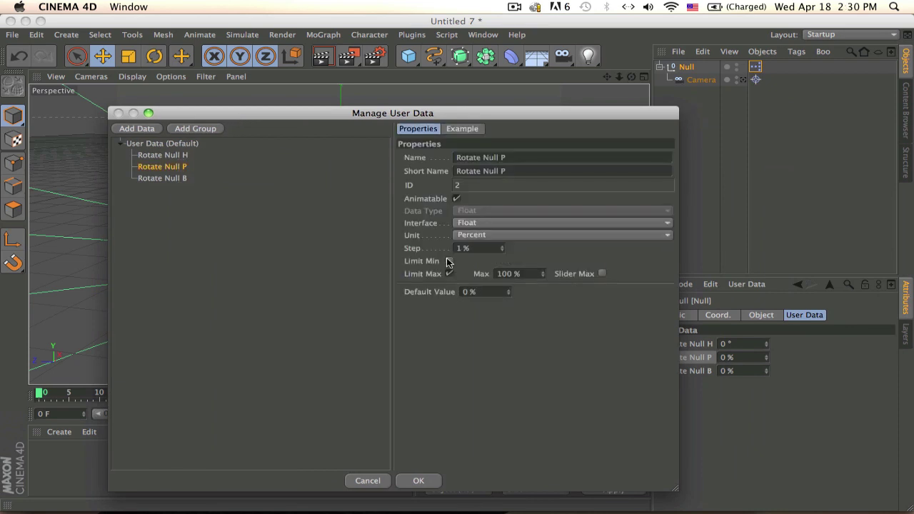
{"action": "left_click", "coordinate": [475, 235]}
{"action": "left_click", "coordinate": [480, 271]}
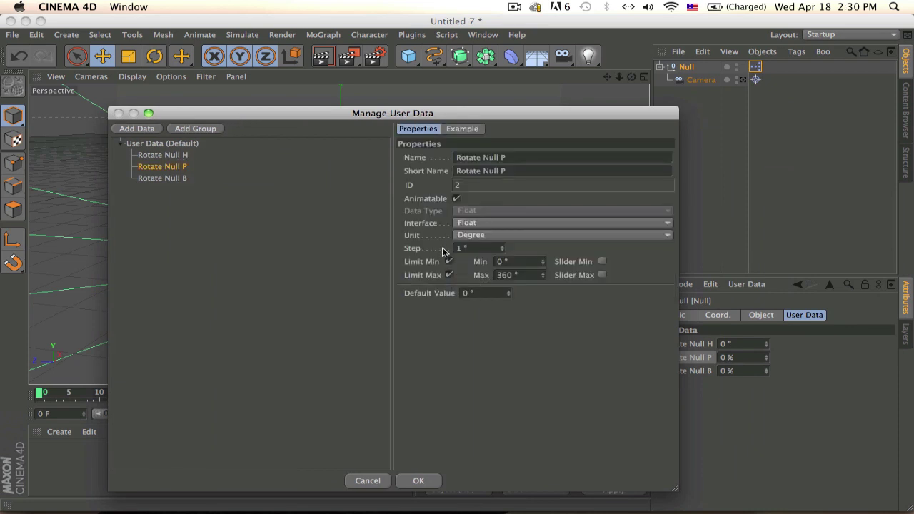
{"action": "left_click", "coordinate": [449, 262]}
{"action": "left_click", "coordinate": [450, 274]}
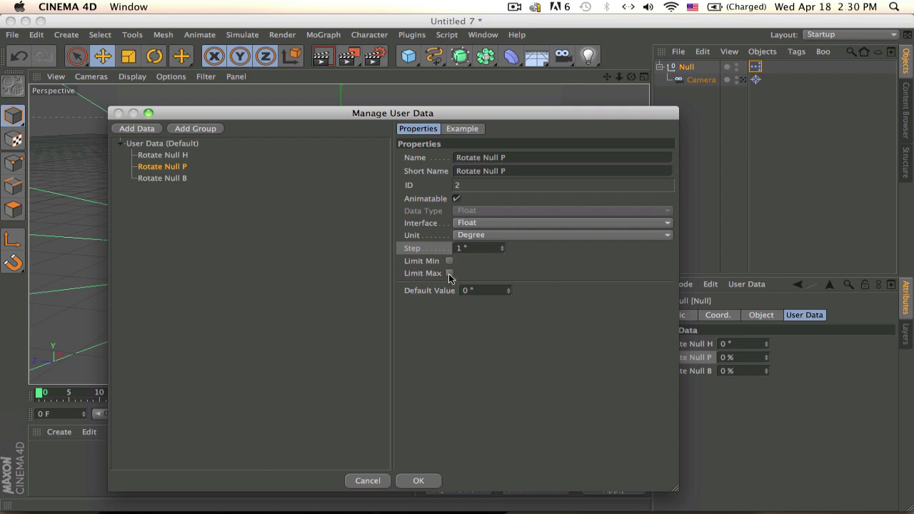
Set Rotate Null B to the Degree unit with both limits off, accept the changes, and try out Rotate Null P.
{"action": "left_click", "coordinate": [184, 178]}
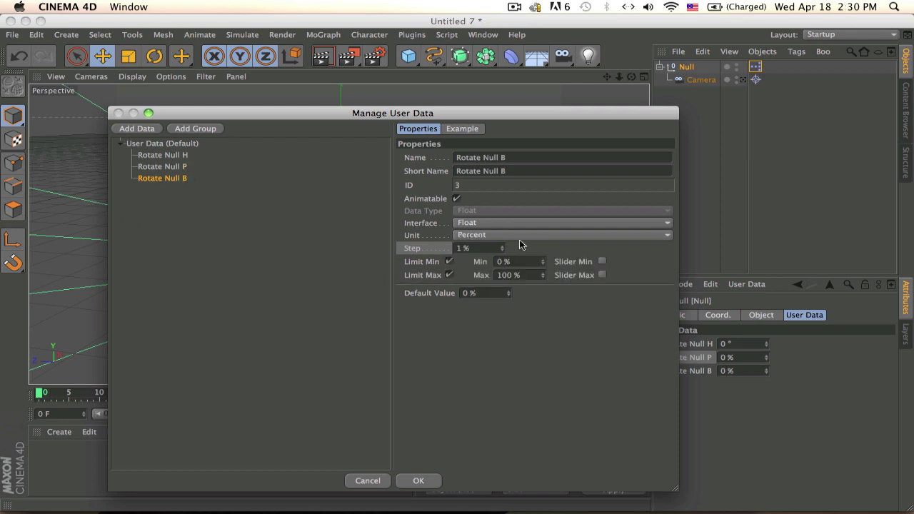
{"action": "left_click", "coordinate": [519, 236]}
{"action": "left_click", "coordinate": [504, 274]}
{"action": "left_click", "coordinate": [449, 262]}
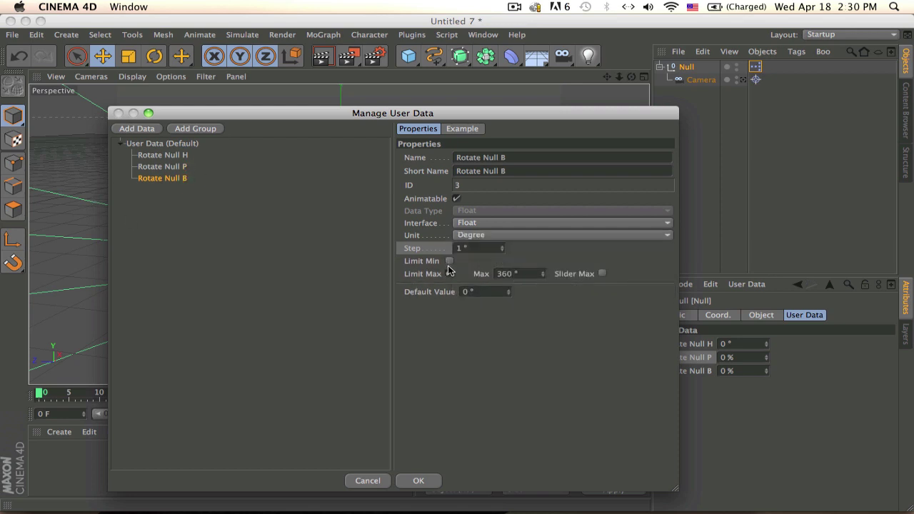
{"action": "left_click", "coordinate": [449, 275]}
{"action": "left_click", "coordinate": [419, 480]}
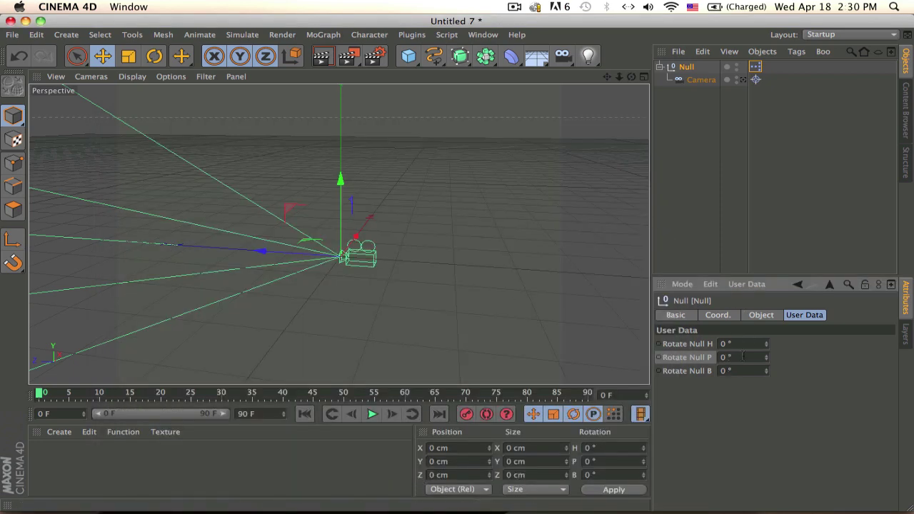
{"action": "left_click_drag", "start_coordinate": [767, 357], "coordinate": [816, 227]}
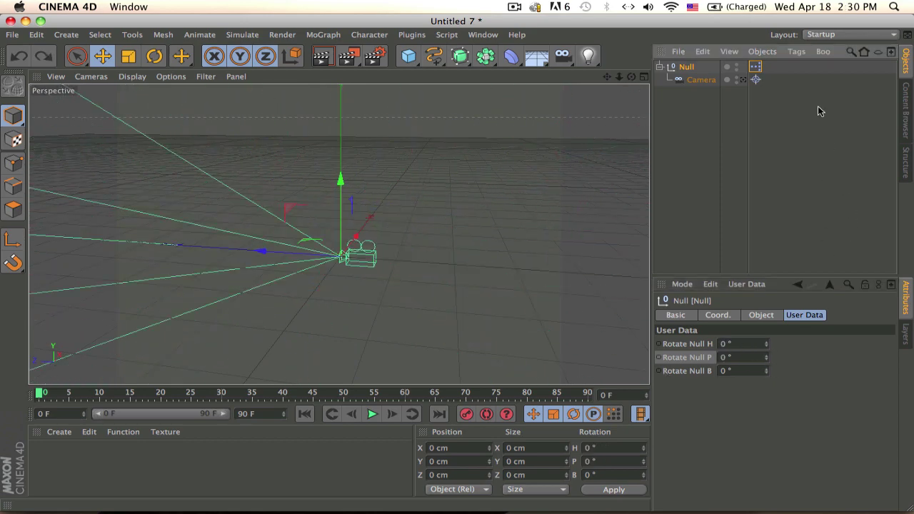
Reopen the Null's XPresso graph and add a Position . X input port to the Camera node.
{"action": "double_click", "coordinate": [756, 66]}
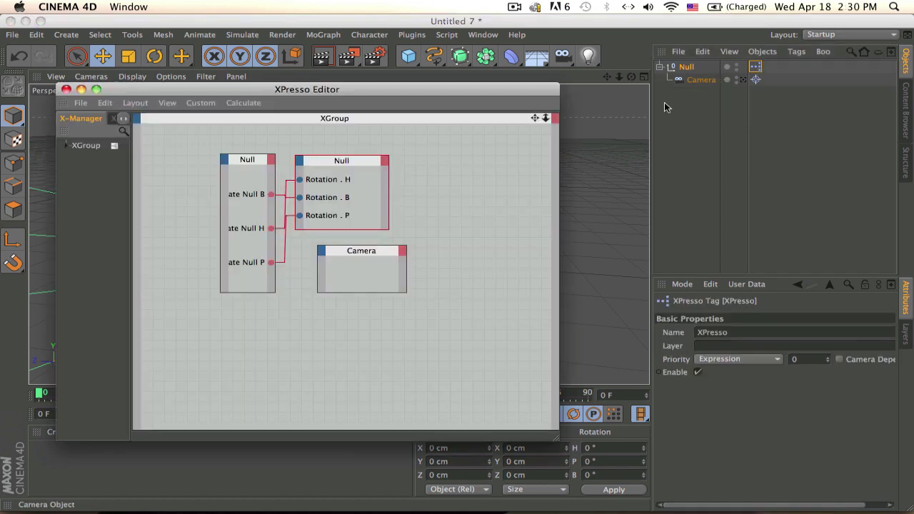
{"action": "left_click", "coordinate": [321, 251]}
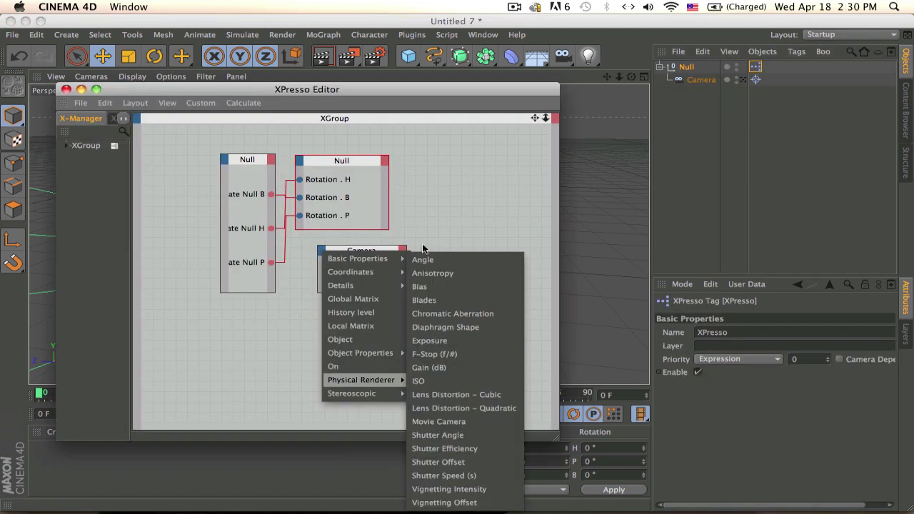
{"action": "mouse_move", "coordinate": [398, 277]}
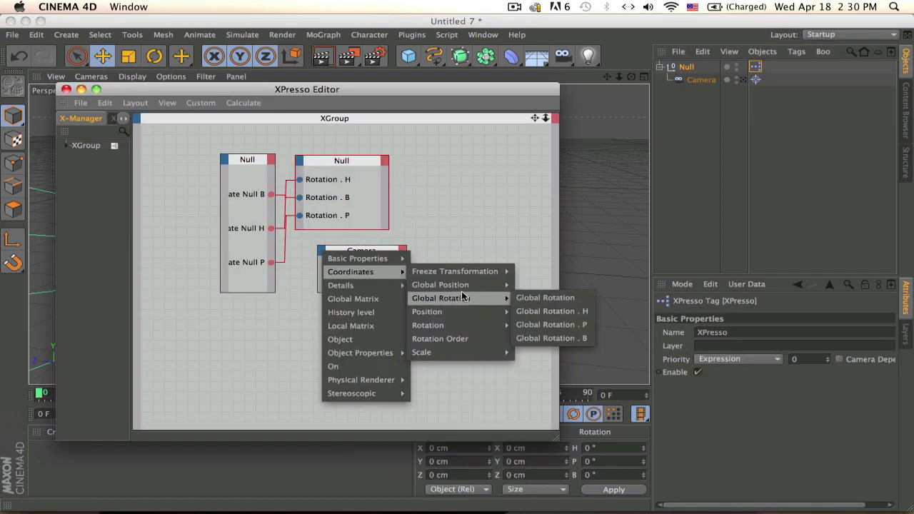
{"action": "mouse_move", "coordinate": [474, 312]}
{"action": "left_click", "coordinate": [537, 325]}
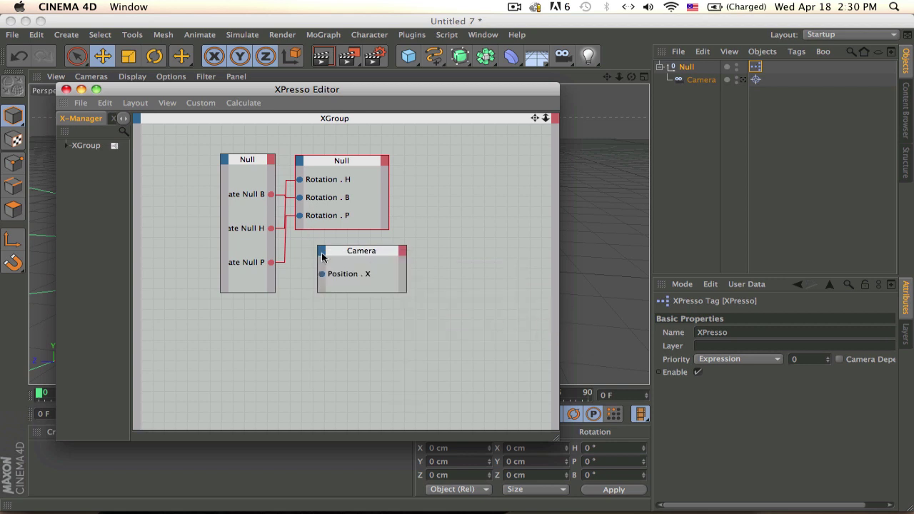
Add Position . Y and Position . Z input ports to the Camera node.
{"action": "left_click", "coordinate": [322, 257]}
{"action": "mouse_move", "coordinate": [344, 277]}
{"action": "mouse_move", "coordinate": [480, 302]}
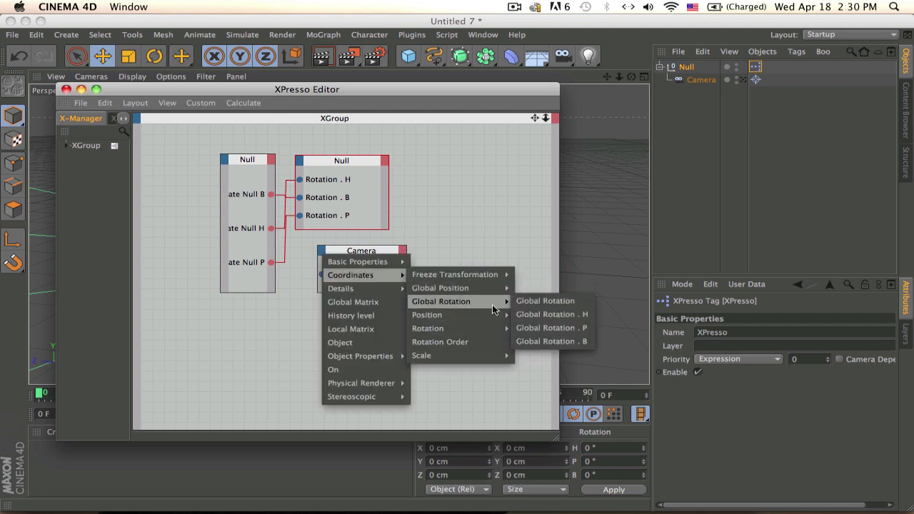
{"action": "mouse_move", "coordinate": [500, 315]}
{"action": "left_click", "coordinate": [538, 342]}
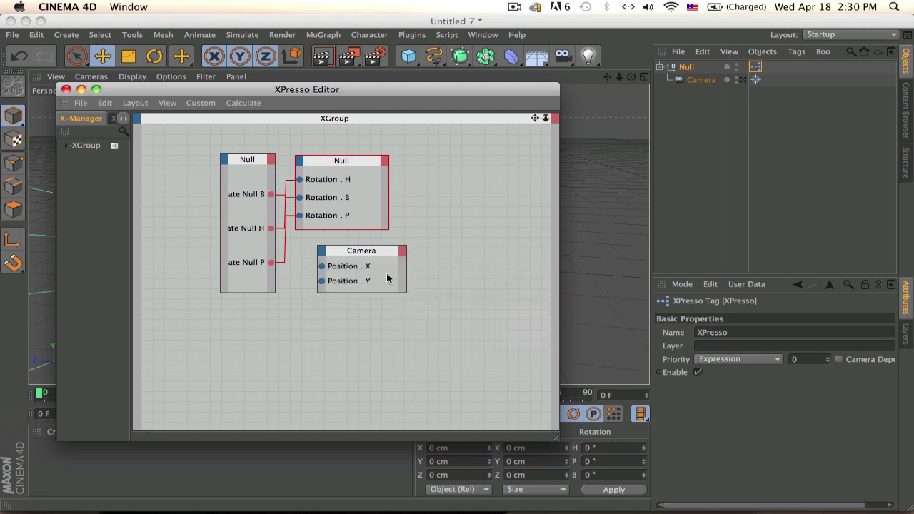
{"action": "left_click", "coordinate": [322, 257]}
{"action": "mouse_move", "coordinate": [343, 273]}
{"action": "mouse_move", "coordinate": [485, 313]}
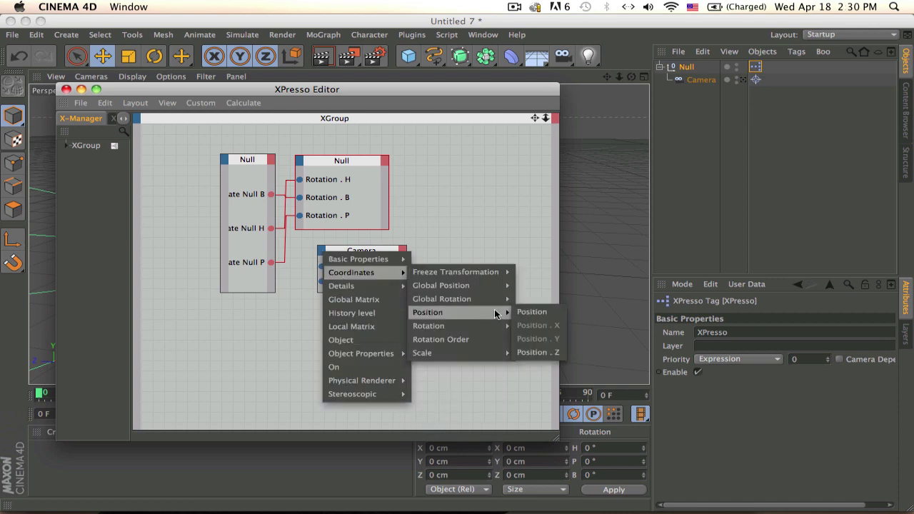
{"action": "left_click", "coordinate": [541, 352]}
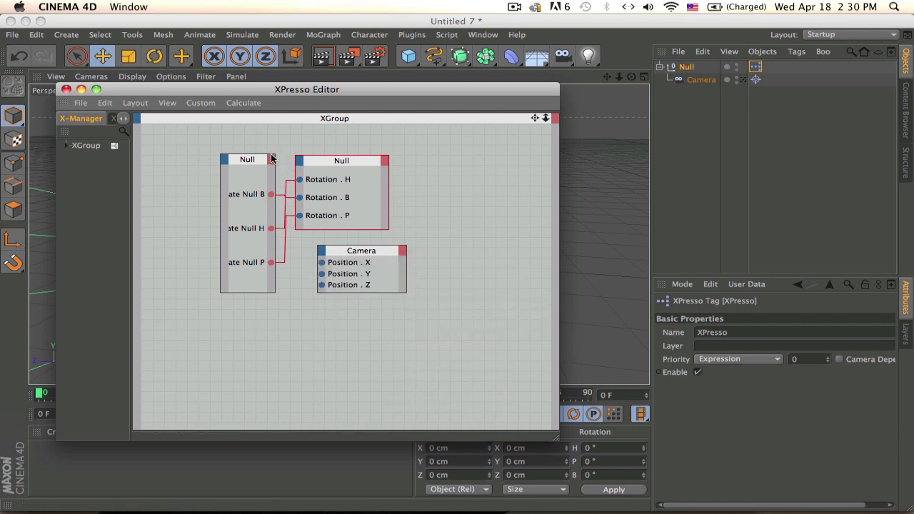
{"action": "left_click", "coordinate": [272, 159]}
{"action": "left_click", "coordinate": [476, 321]}
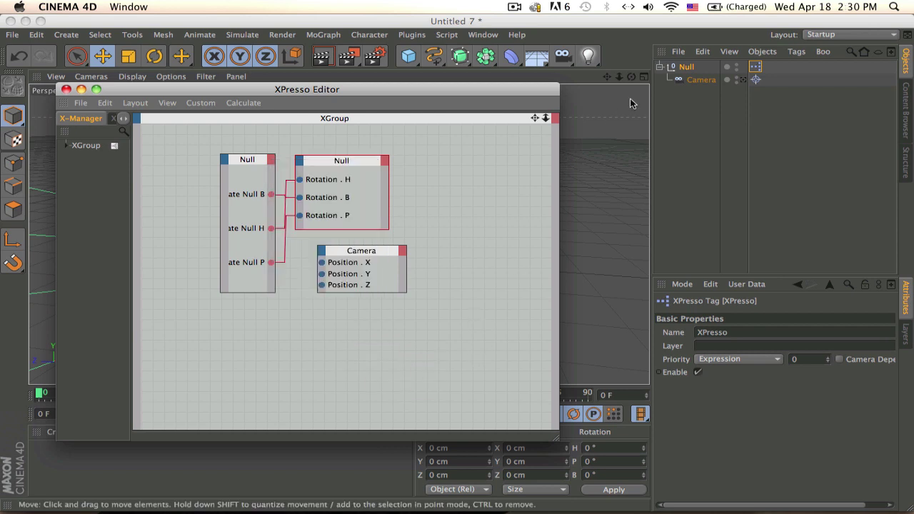
Add Null user data named Move Camera Z with the Meter unit and both minimum and maximum limits off.
{"action": "left_click", "coordinate": [687, 66]}
{"action": "left_click", "coordinate": [747, 284]}
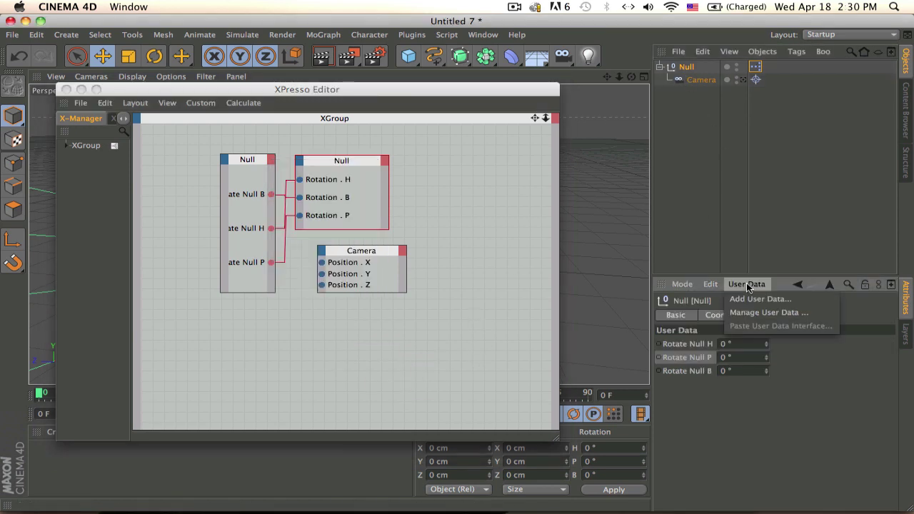
{"action": "left_click", "coordinate": [758, 298]}
{"action": "left_click_drag", "start_coordinate": [502, 114], "coordinate": [294, 65]}
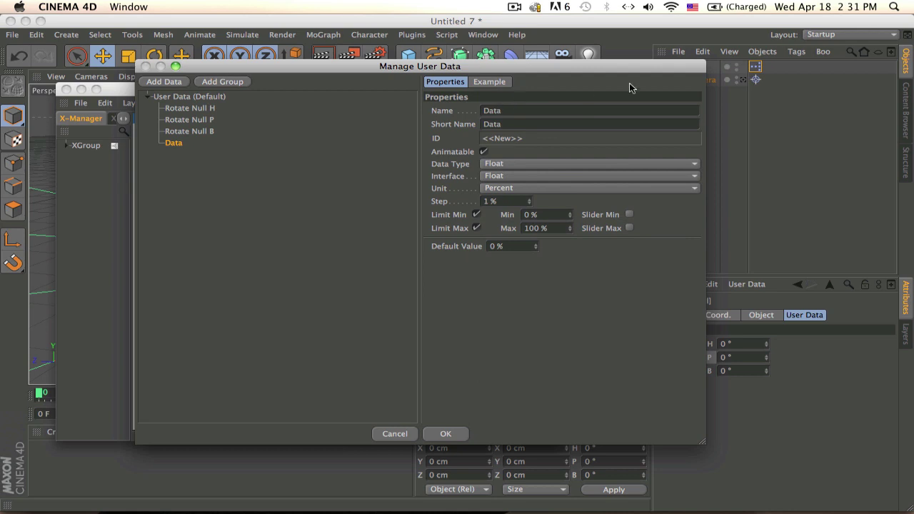
{"action": "double_click", "coordinate": [497, 112]}
{"action": "type", "text": "Move Camera Z"}
{"action": "left_click", "coordinate": [510, 187]}
{"action": "left_click", "coordinate": [510, 240]}
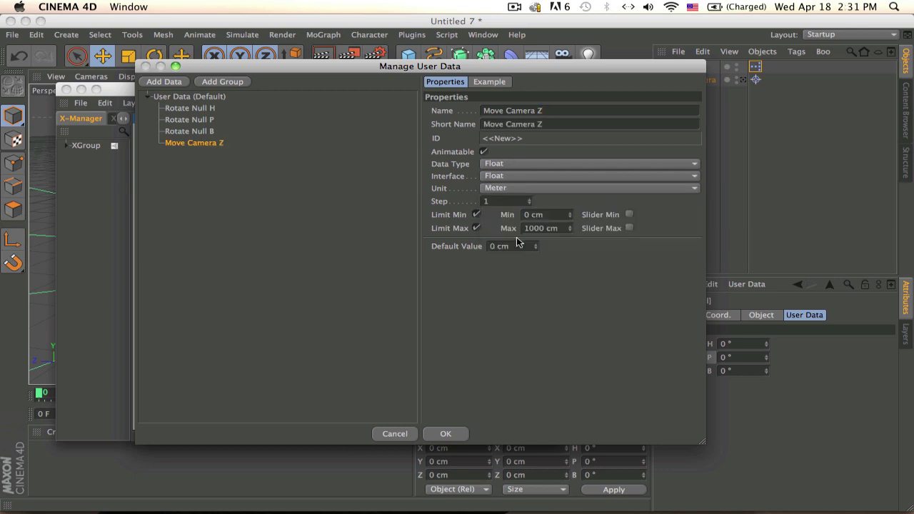
{"action": "left_click", "coordinate": [477, 215]}
{"action": "left_click", "coordinate": [477, 228]}
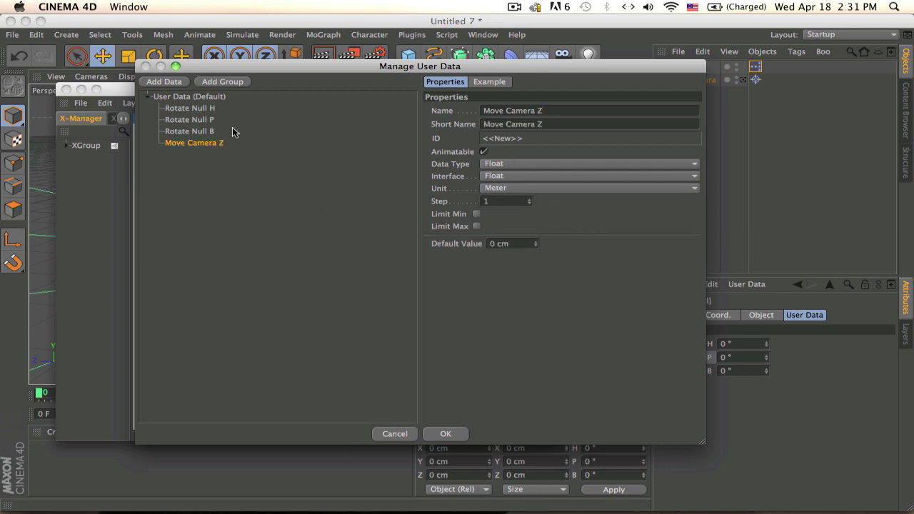
Try to add another Null user data entry named Move Camera, and clear its name again.
{"action": "left_click", "coordinate": [164, 82]}
{"action": "double_click", "coordinate": [491, 112]}
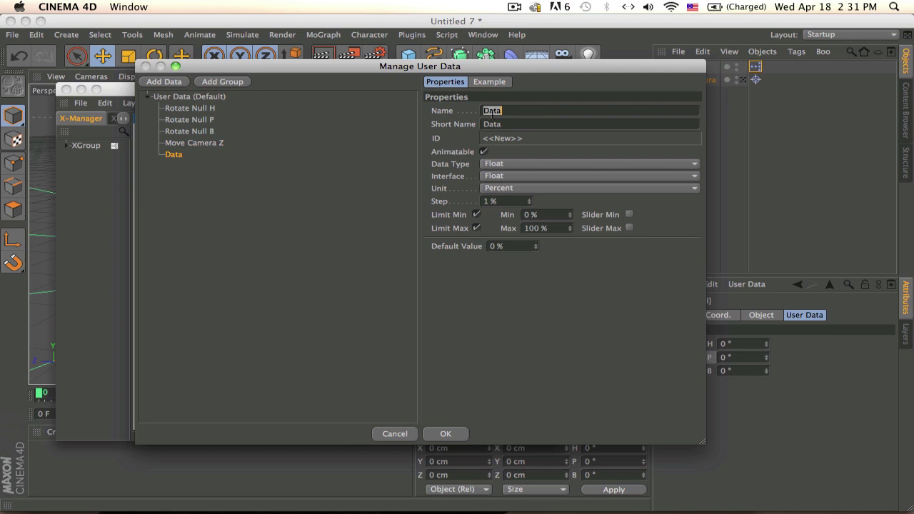
{"action": "key", "text": "BackSpace"}
{"action": "type", "text": "Move Camera"}
{"action": "triple_click", "coordinate": [543, 113]}
{"action": "key", "text": "BackSpace"}
Accept the user data changes, and delete the unnamed extra entry from the Null's user data.
{"action": "left_click", "coordinate": [448, 434]}
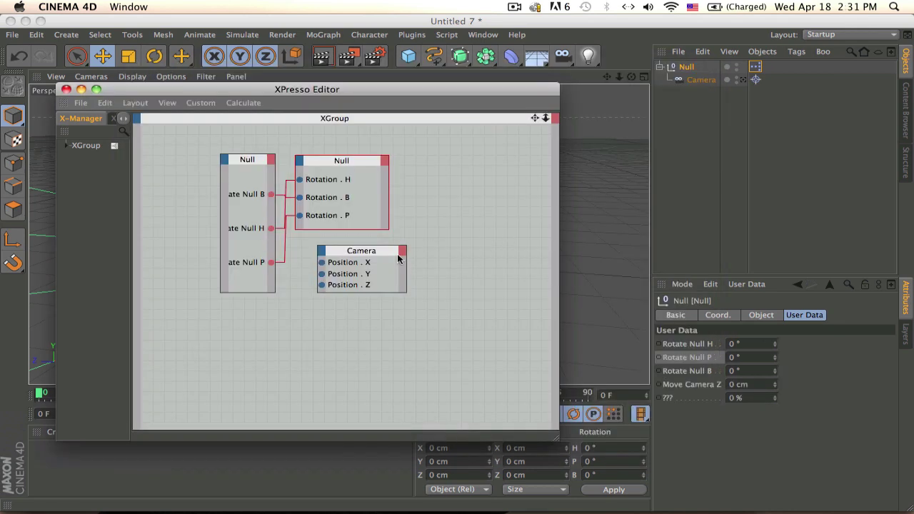
{"action": "left_click", "coordinate": [745, 285]}
{"action": "left_click", "coordinate": [750, 316]}
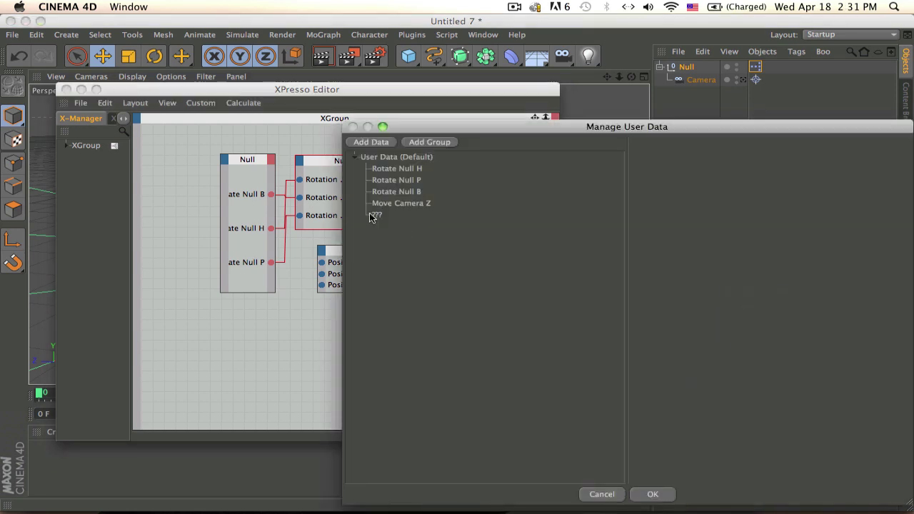
{"action": "left_click", "coordinate": [375, 217]}
{"action": "left_click", "coordinate": [373, 216]}
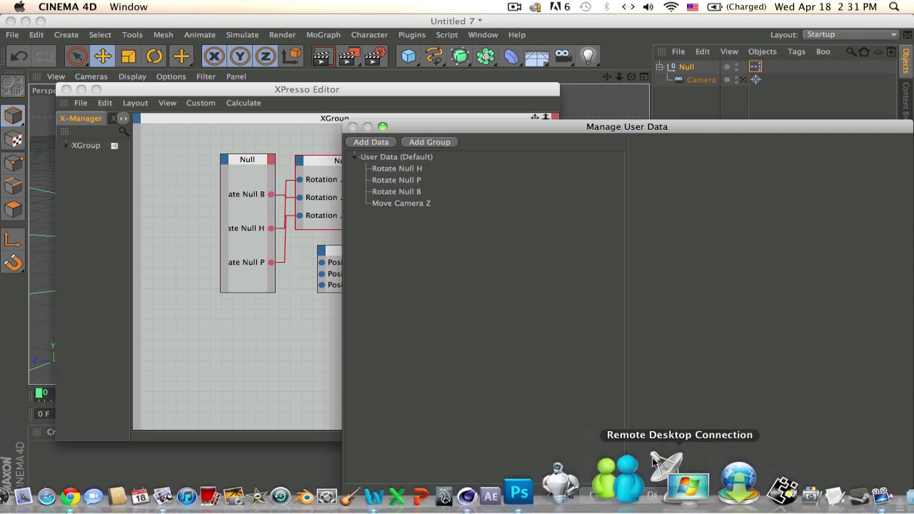
{"action": "left_click", "coordinate": [653, 494]}
Add a Move Camera Z output port to the driving Null node, connect it to the Camera's Position . Z, and close the graph.
{"action": "left_click", "coordinate": [271, 162]}
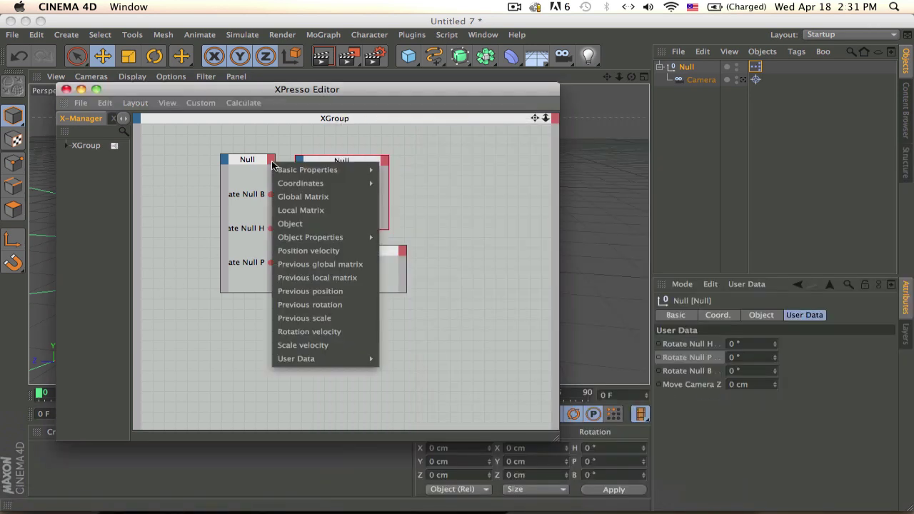
{"action": "mouse_move", "coordinate": [358, 366]}
{"action": "left_click", "coordinate": [419, 359]}
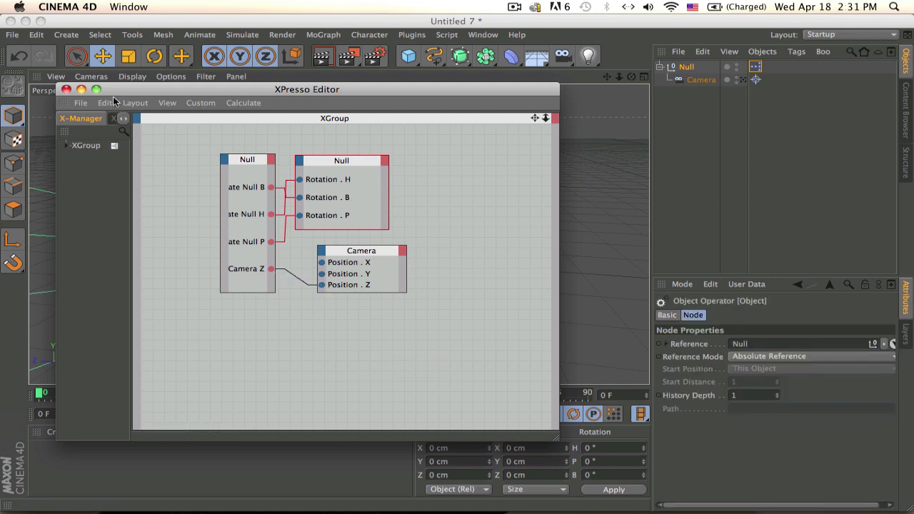
{"action": "left_click", "coordinate": [68, 90]}
Select the Null and set its Move Camera Z user data to about -331 cm.
{"action": "left_click", "coordinate": [686, 67]}
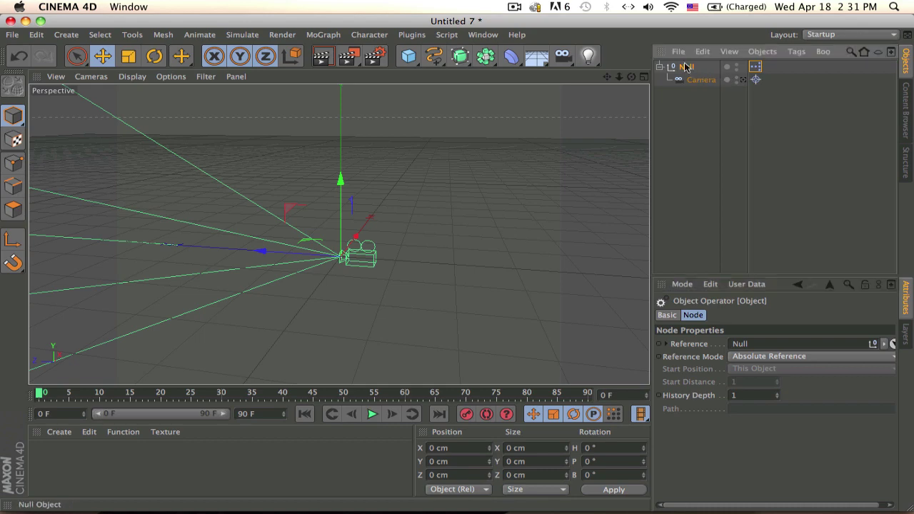
{"action": "left_click_drag", "start_coordinate": [775, 384], "coordinate": [775, 344]}
{"action": "left_click_drag", "start_coordinate": [517, 265], "coordinate": [392, 260], "text": "alt"}
{"action": "left_click_drag", "start_coordinate": [580, 253], "coordinate": [421, 239], "text": "alt"}
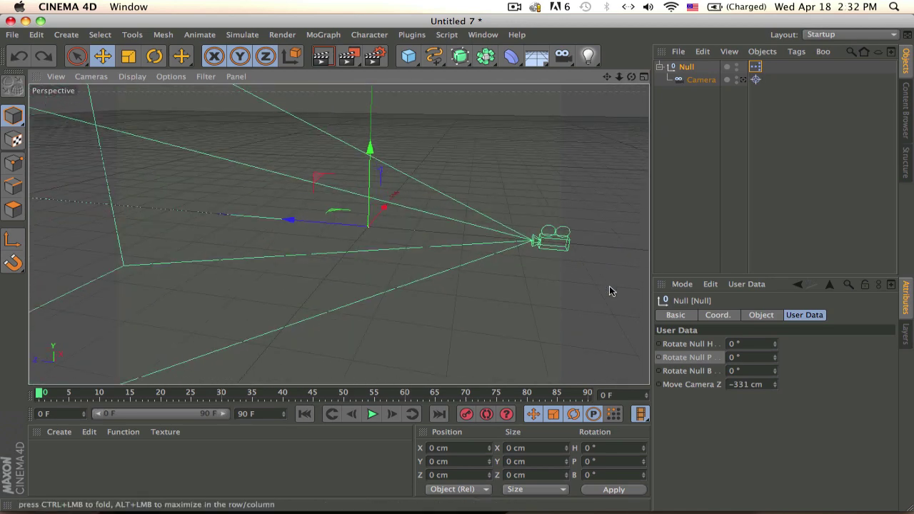
Try to move the Null along its X axis in the viewport, and undo the move.
{"action": "left_click_drag", "start_coordinate": [378, 218], "coordinate": [432, 190]}
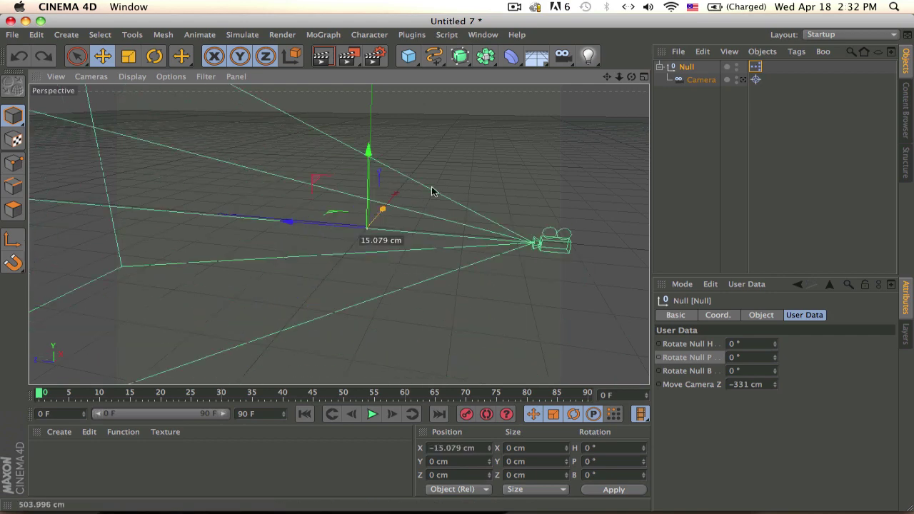
{"action": "key", "text": "super+z"}
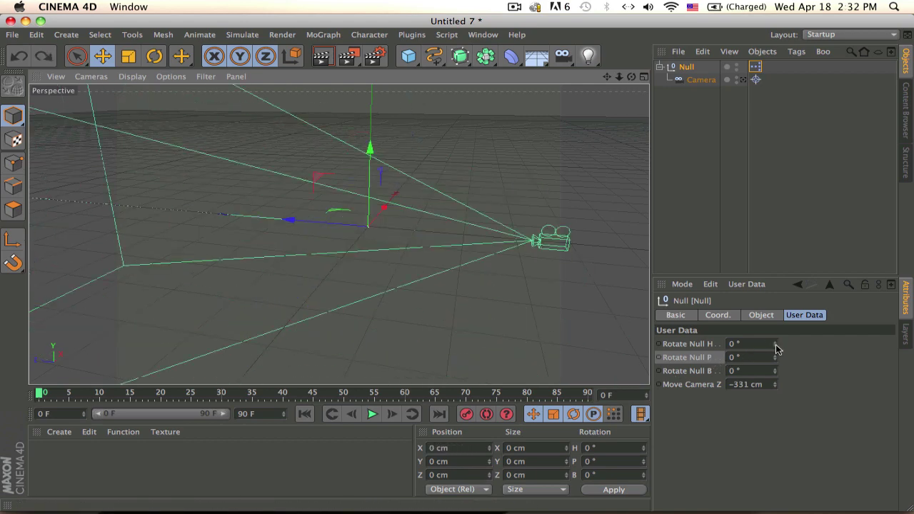
{"action": "left_click_drag", "start_coordinate": [777, 349], "coordinate": [777, 348]}
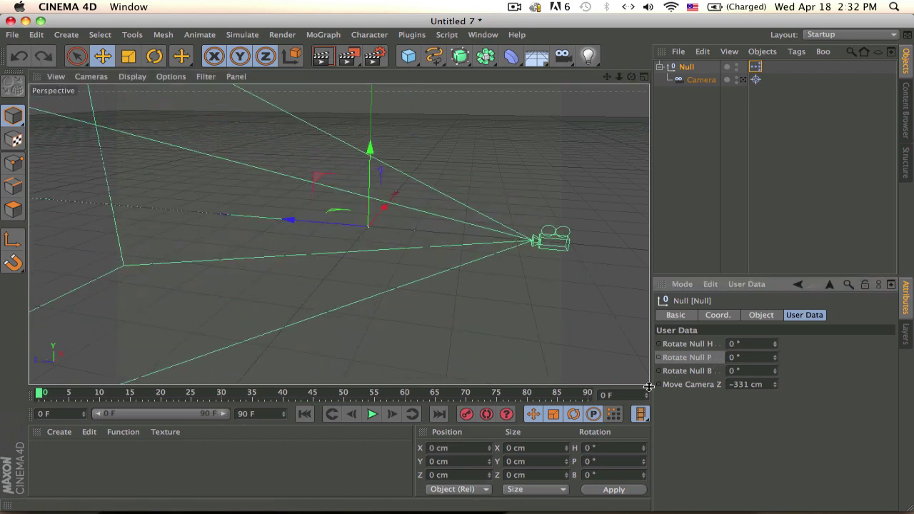
Reopen the Null's XPresso graph and create a new user data entry on the Null named Move Null.
{"action": "double_click", "coordinate": [759, 67]}
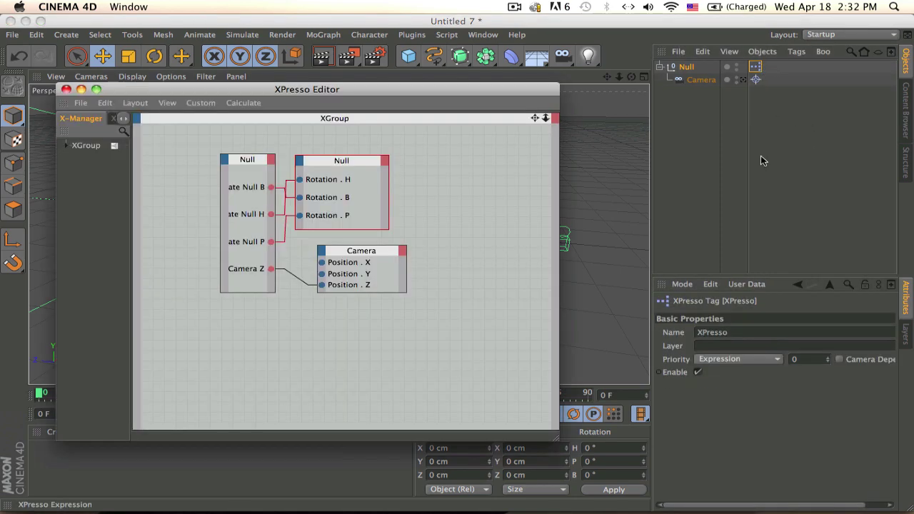
{"action": "left_click", "coordinate": [747, 285]}
{"action": "left_click", "coordinate": [660, 92]}
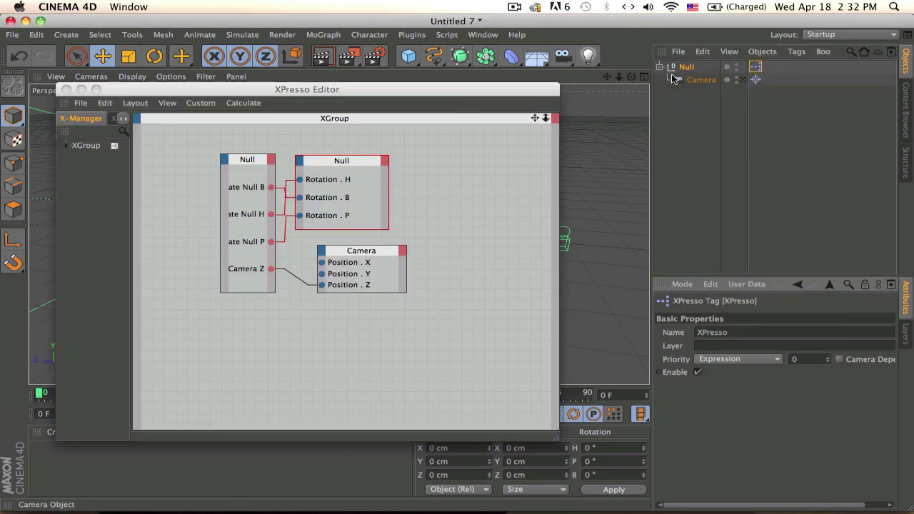
{"action": "left_click", "coordinate": [682, 67]}
{"action": "left_click", "coordinate": [734, 284]}
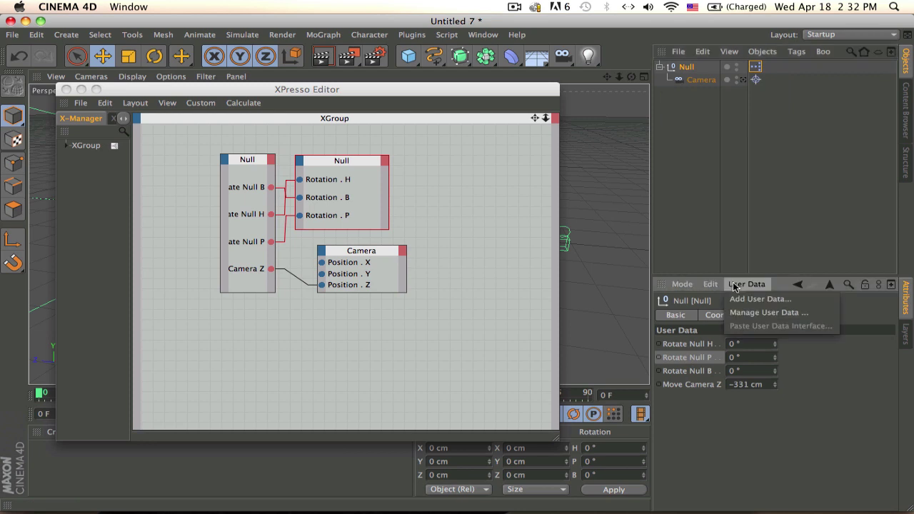
{"action": "left_click", "coordinate": [741, 300]}
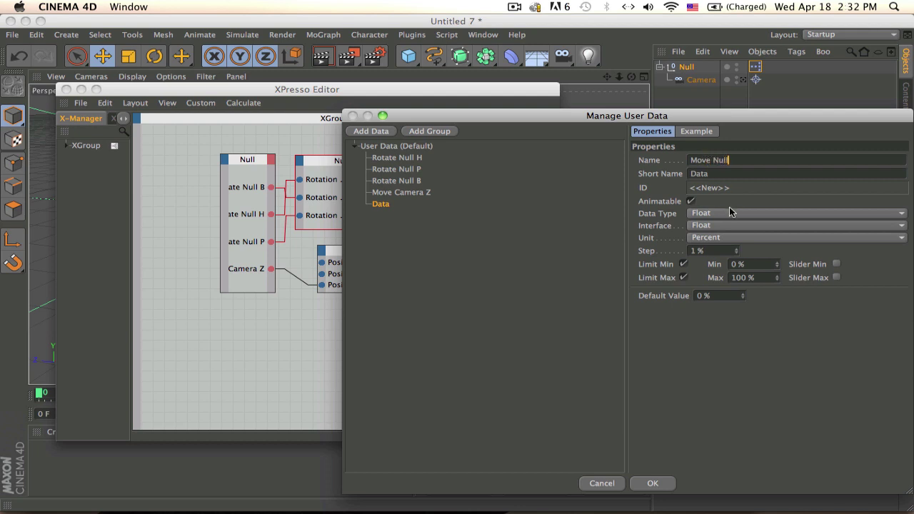
Give the new entry the Meter unit, turn off both limits, extend its name to Move Null X, and accept the changes.
{"action": "left_click", "coordinate": [724, 237]}
{"action": "left_click", "coordinate": [706, 289]}
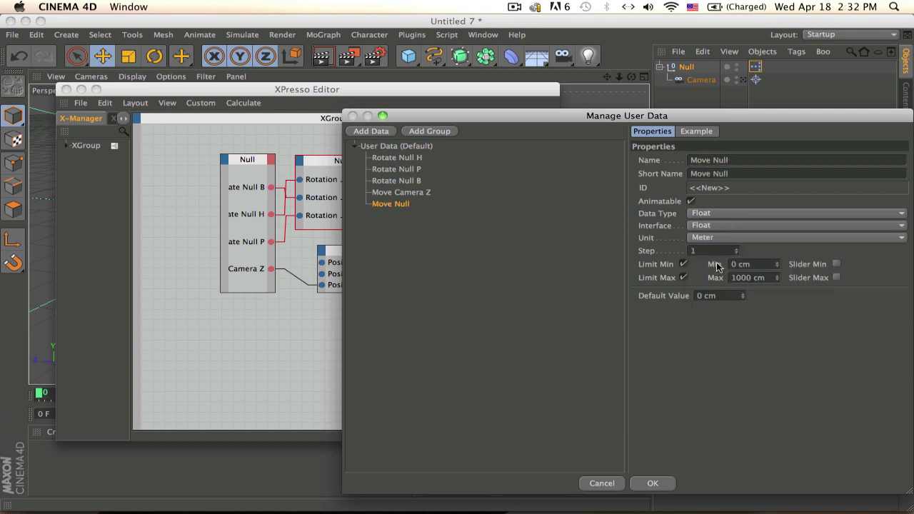
{"action": "left_click", "coordinate": [683, 263]}
{"action": "left_click", "coordinate": [683, 264]}
{"action": "left_click", "coordinate": [684, 263]}
{"action": "left_click", "coordinate": [683, 276]}
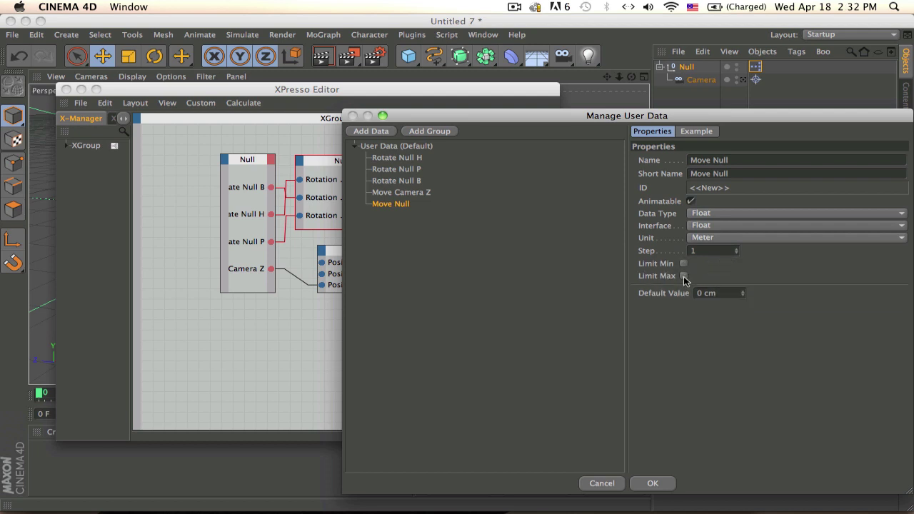
{"action": "left_click", "coordinate": [776, 160]}
{"action": "type", "text": "X"}
{"action": "key", "text": "Return"}
Add a Move Null X user data output port to the driving Null node.
{"action": "left_click", "coordinate": [270, 163]}
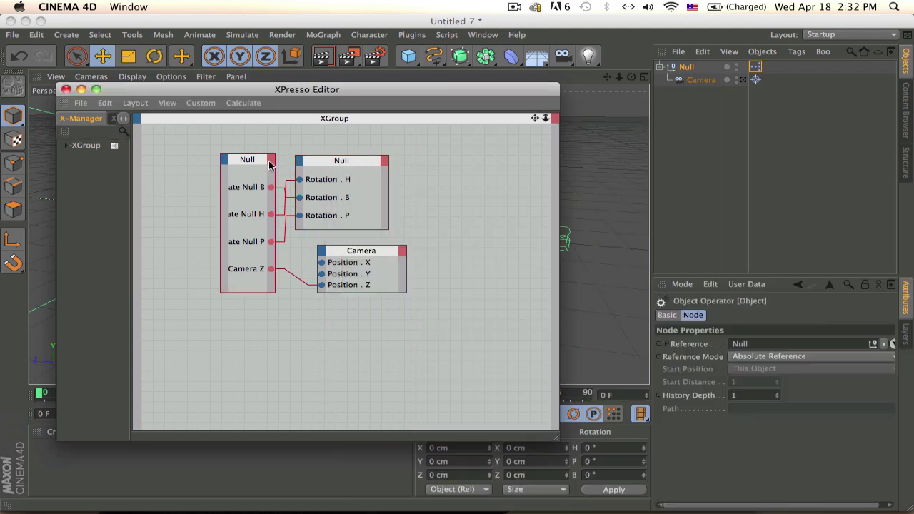
{"action": "mouse_move", "coordinate": [329, 360]}
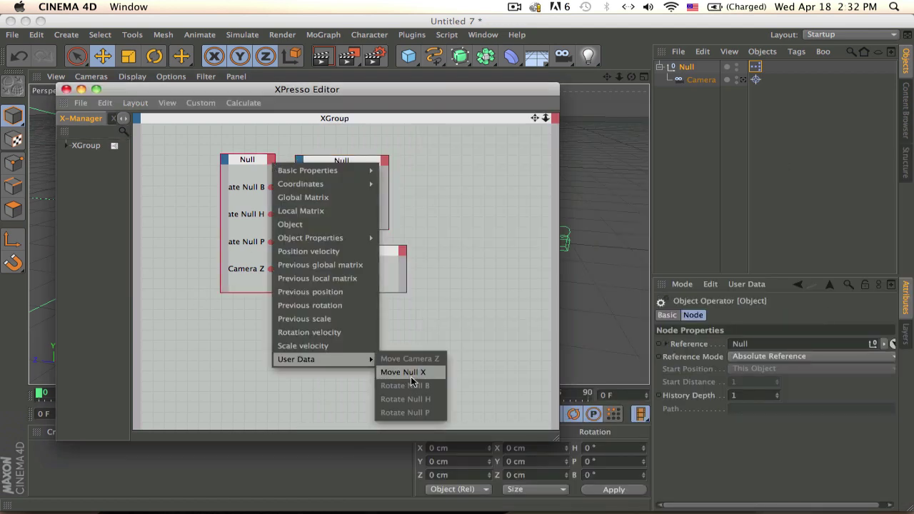
{"action": "left_click", "coordinate": [411, 373]}
Add a Move Null X user data input port to the Null node that holds the rotation inputs.
{"action": "left_click", "coordinate": [322, 252]}
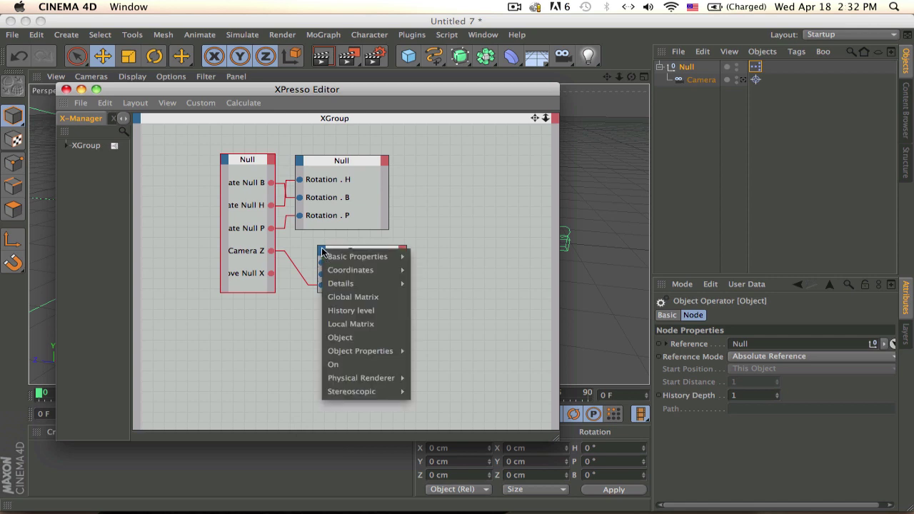
{"action": "left_click", "coordinate": [323, 251]}
{"action": "left_click", "coordinate": [303, 164]}
{"action": "mouse_move", "coordinate": [359, 277]}
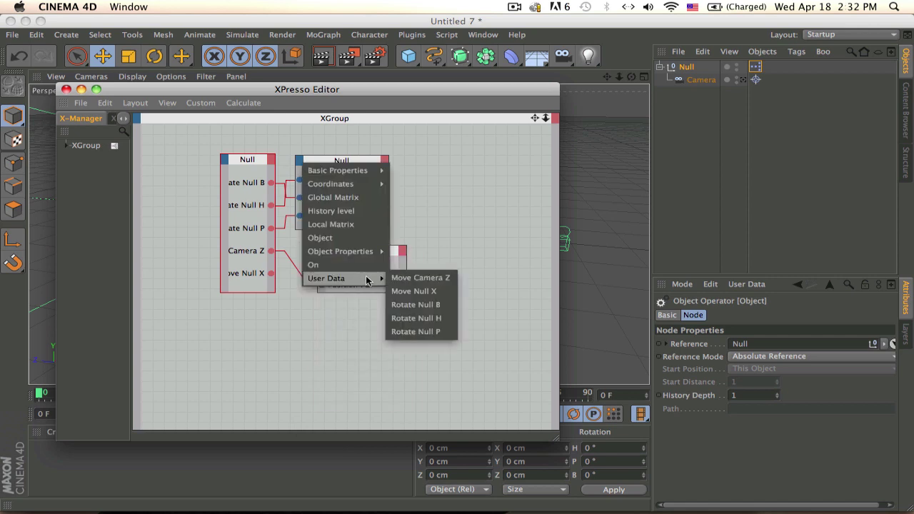
{"action": "left_click", "coordinate": [430, 297]}
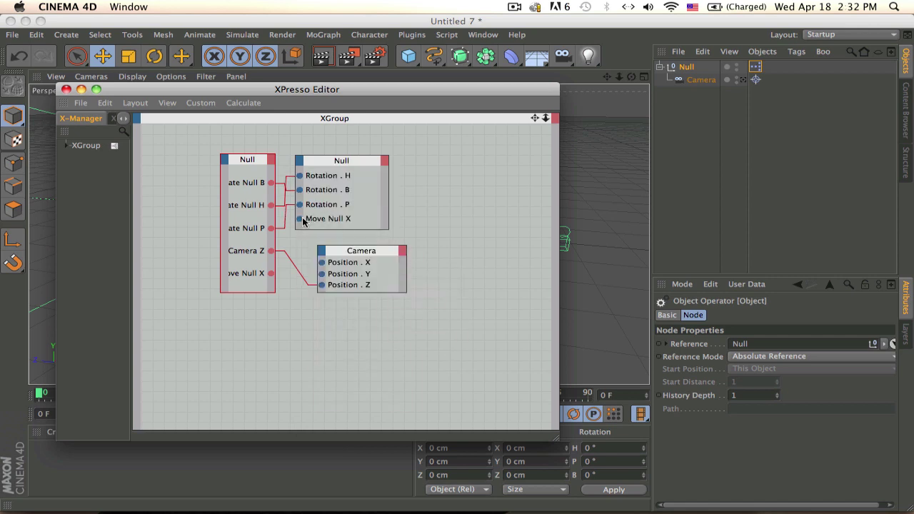
Add a Position . X input port to the Null node that holds the rotation inputs.
{"action": "left_click", "coordinate": [300, 161]}
{"action": "mouse_move", "coordinate": [336, 187]}
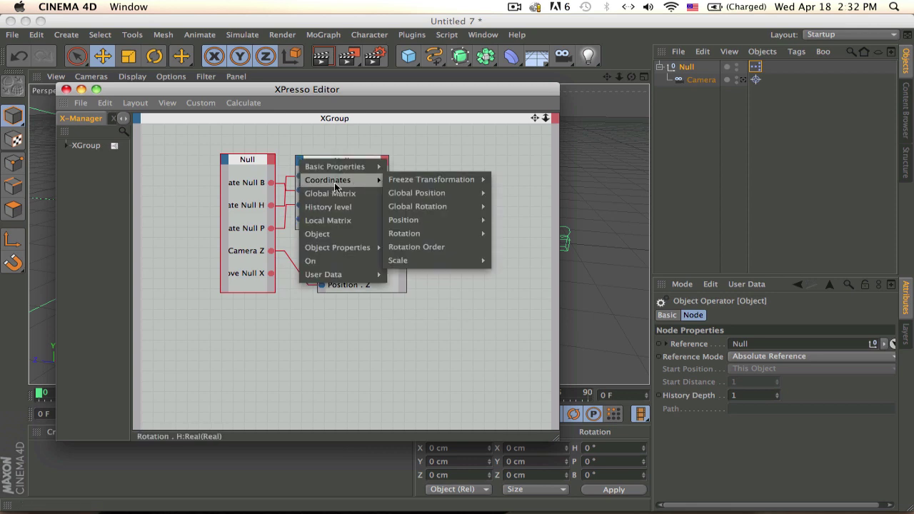
{"action": "mouse_move", "coordinate": [470, 222]}
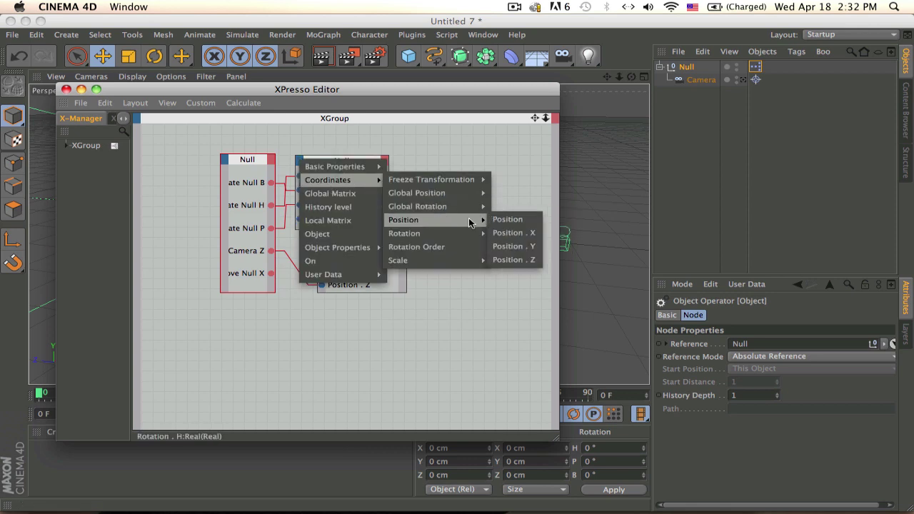
{"action": "left_click", "coordinate": [527, 233]}
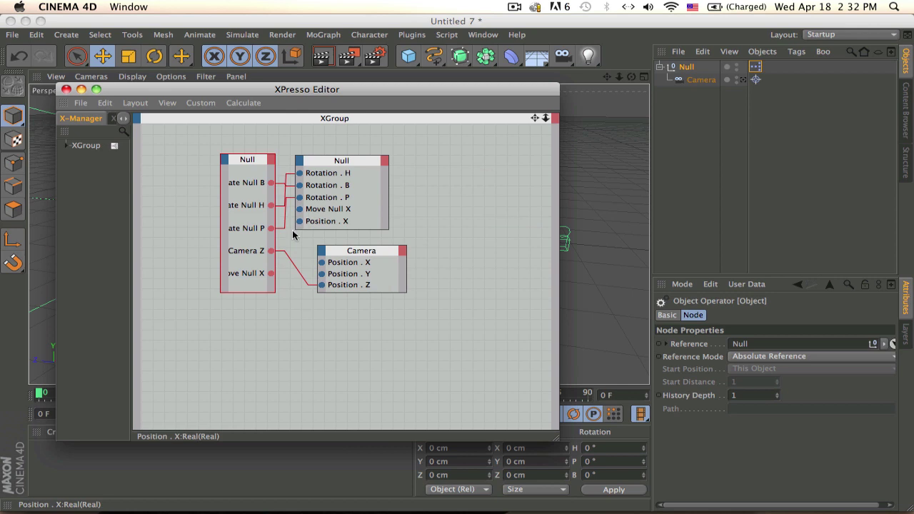
Connect the Move Null X output to the Null's Position . X input, close the graph, and select the Null.
{"action": "left_click_drag", "start_coordinate": [271, 275], "coordinate": [270, 273]}
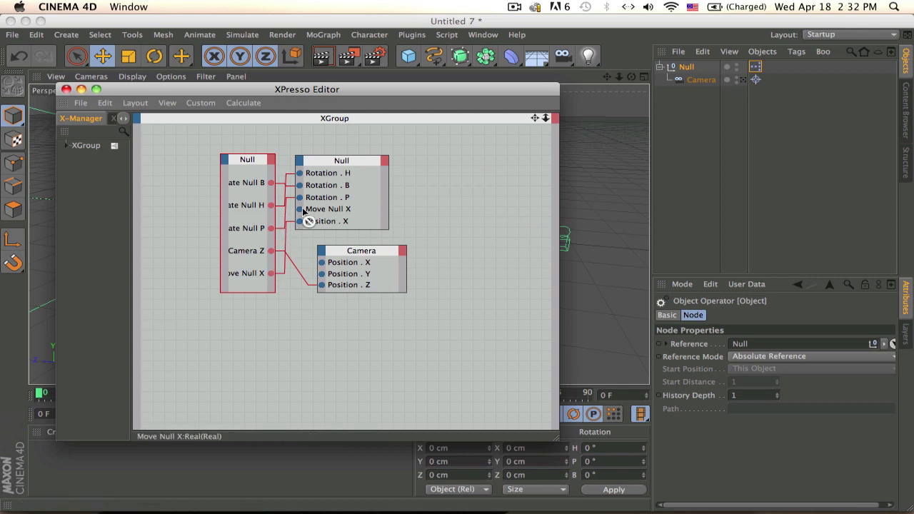
{"action": "left_click", "coordinate": [301, 212]}
{"action": "left_click", "coordinate": [66, 90]}
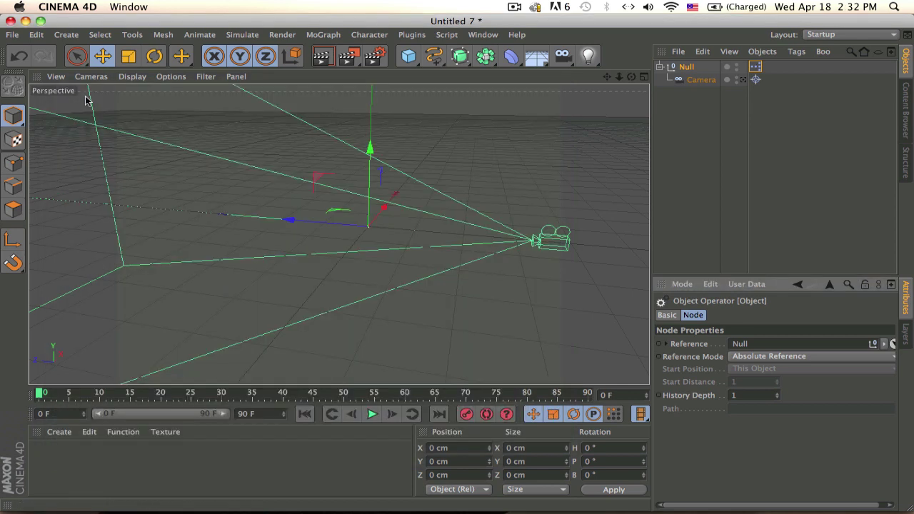
{"action": "left_click", "coordinate": [687, 67]}
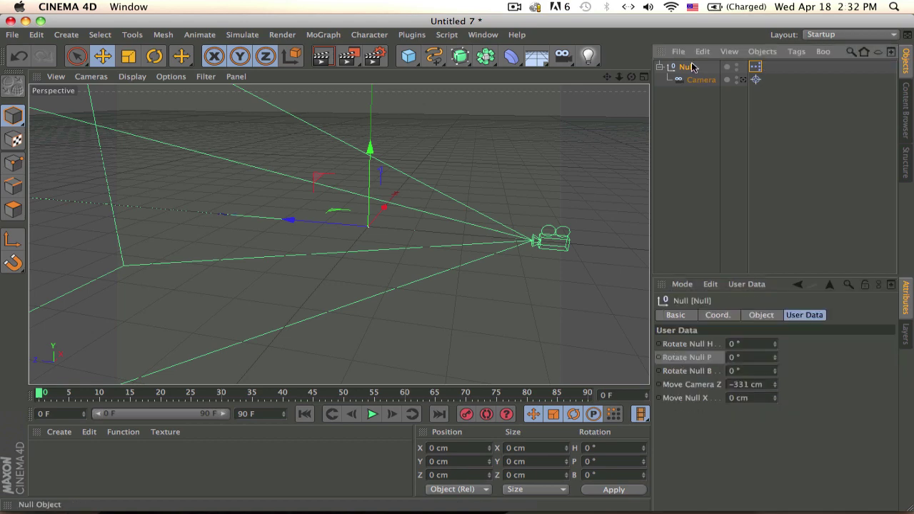
Try out Move Null X at about 233 cm, and undo the change.
{"action": "left_click_drag", "start_coordinate": [424, 297], "coordinate": [417, 226], "text": "alt"}
{"action": "mouse_move", "coordinate": [775, 398]}
{"action": "left_mouse_down"}
{"action": "mouse_move", "coordinate": [821, 379]}
{"action": "mouse_move", "coordinate": [788, 393]}
{"action": "mouse_move", "coordinate": [772, 418]}
{"action": "mouse_move", "coordinate": [785, 374]}
{"action": "mouse_move", "coordinate": [773, 403]}
{"action": "left_mouse_up"}
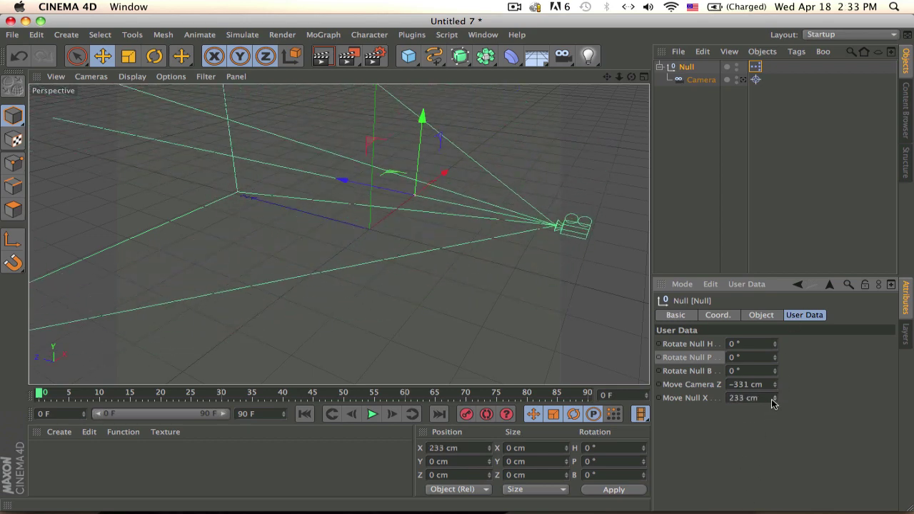
{"action": "key", "text": "super+z"}
{"action": "key", "text": "super+z"}
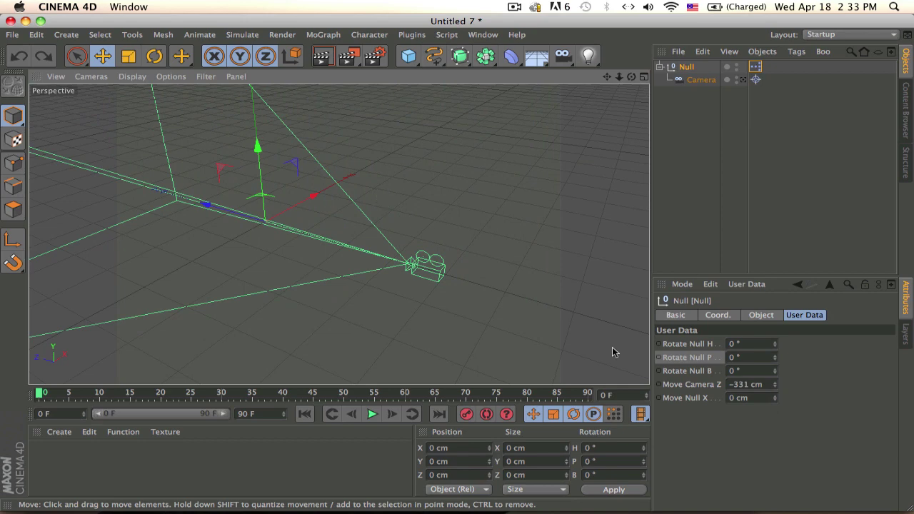
Set a keyframe for the Null's Move Null X user data at frame 0.
{"action": "left_click_drag", "start_coordinate": [521, 330], "coordinate": [548, 340], "text": "alt"}
{"action": "left_click_drag", "start_coordinate": [465, 182], "coordinate": [469, 354], "text": "alt"}
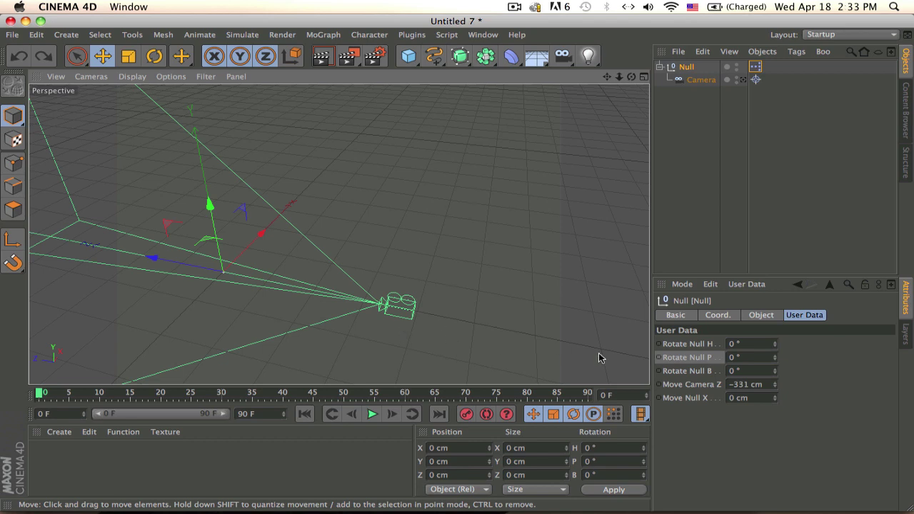
{"action": "left_click", "coordinate": [660, 398]}
Go to frame 20, set Move Null X to about 732 cm, and keyframe it.
{"action": "left_click_drag", "start_coordinate": [145, 398], "coordinate": [163, 398]}
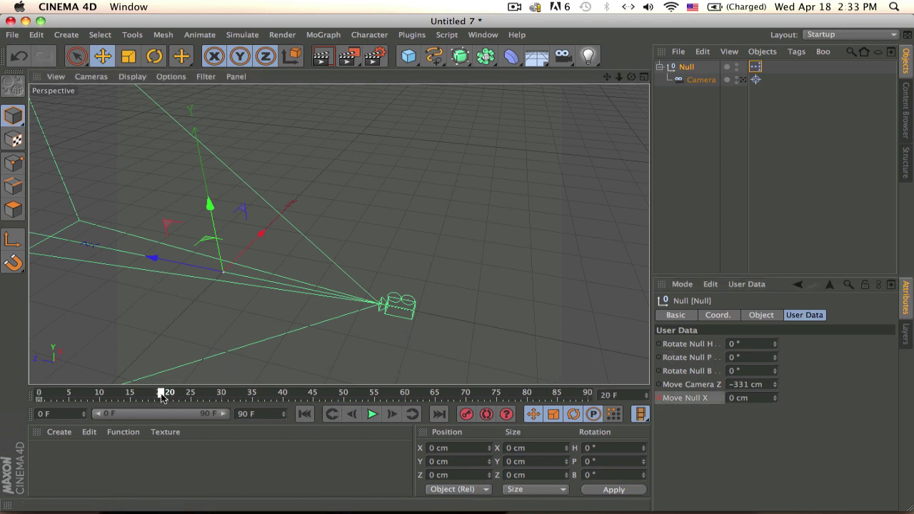
{"action": "left_click_drag", "start_coordinate": [774, 398], "coordinate": [704, 411]}
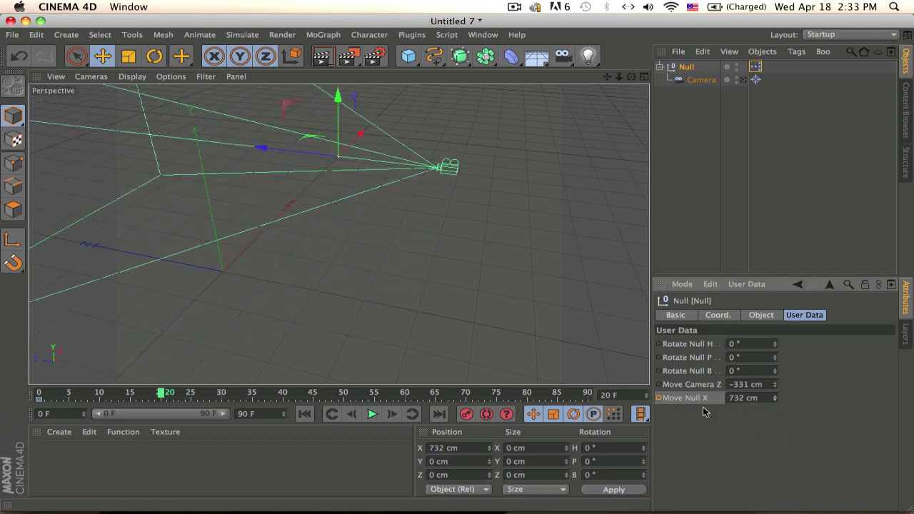
{"action": "left_click", "coordinate": [660, 398], "text": "ctrl"}
Return to the start of the timeline and play the animation to check the null's movement.
{"action": "middle_click_drag", "start_coordinate": [449, 290], "coordinate": [417, 367], "text": "alt"}
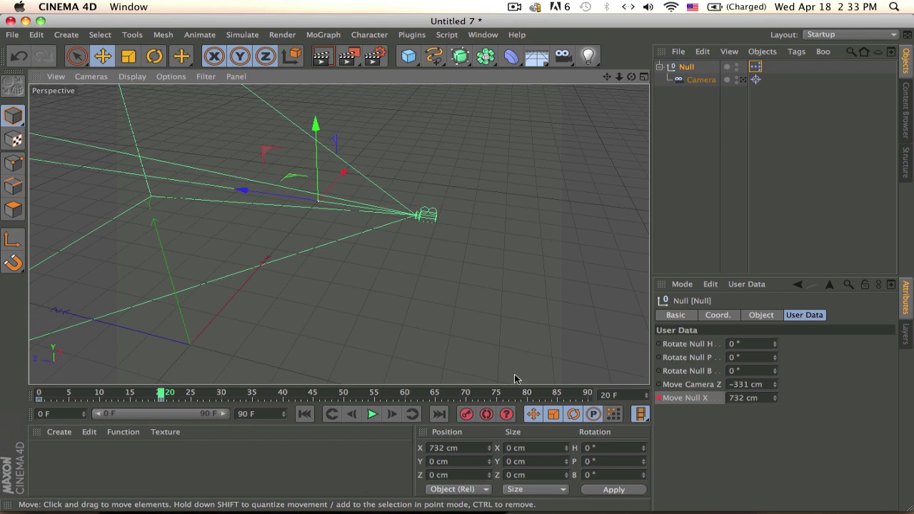
{"action": "left_click_drag", "start_coordinate": [135, 393], "coordinate": [34, 399]}
{"action": "left_click", "coordinate": [372, 415]}
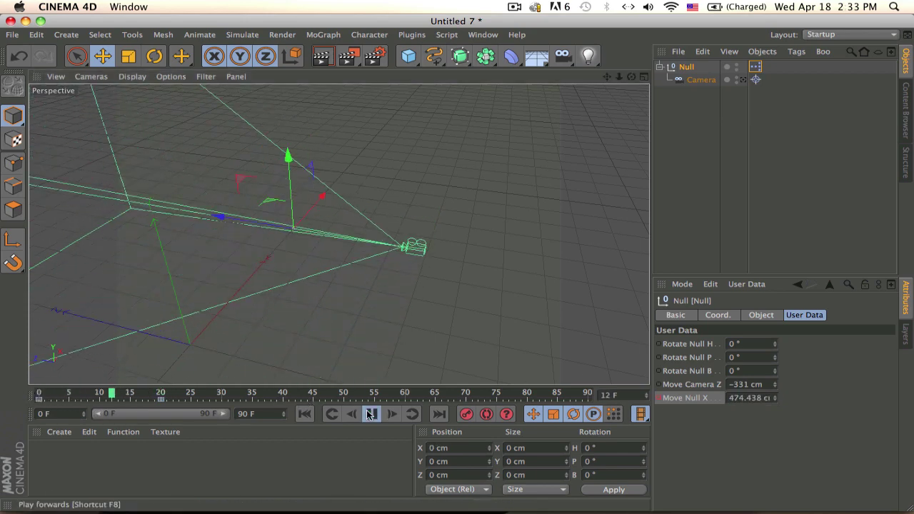
Move the frame 20 keyframe of Move Null X to about frame 81 and play the animation from the start.
{"action": "left_click", "coordinate": [372, 414]}
{"action": "left_click_drag", "start_coordinate": [247, 395], "coordinate": [39, 400]}
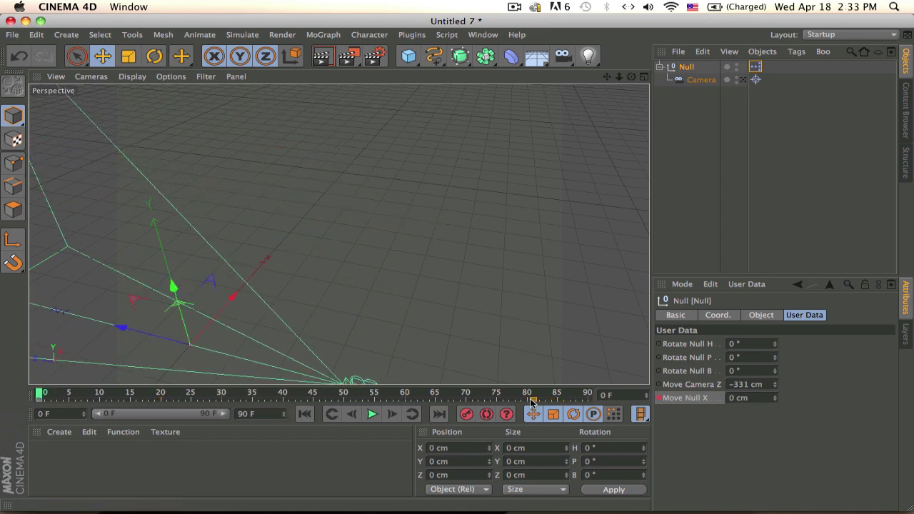
{"action": "left_click_drag", "start_coordinate": [500, 402], "coordinate": [2, 475]}
{"action": "left_click", "coordinate": [373, 414]}
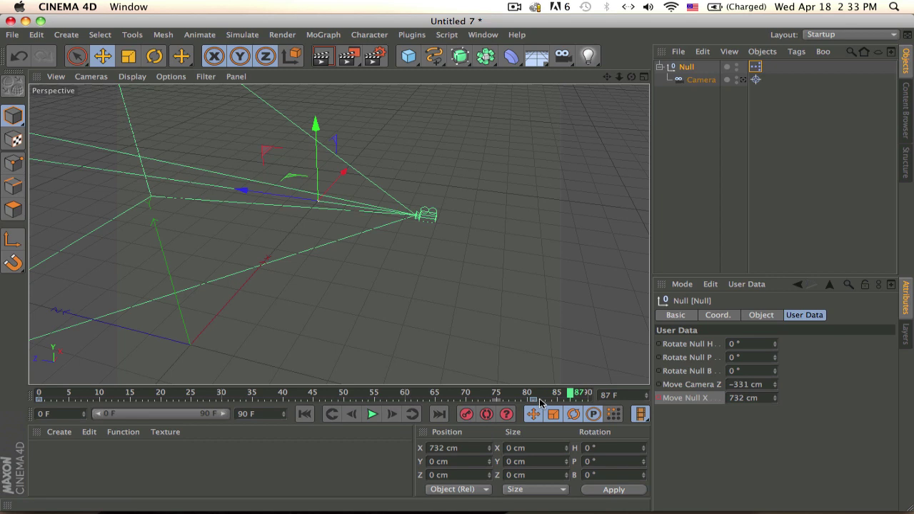
Select both Move Null X keyframes and set their interpolation to Linear.
{"action": "left_click_drag", "start_coordinate": [541, 403], "coordinate": [2, 463]}
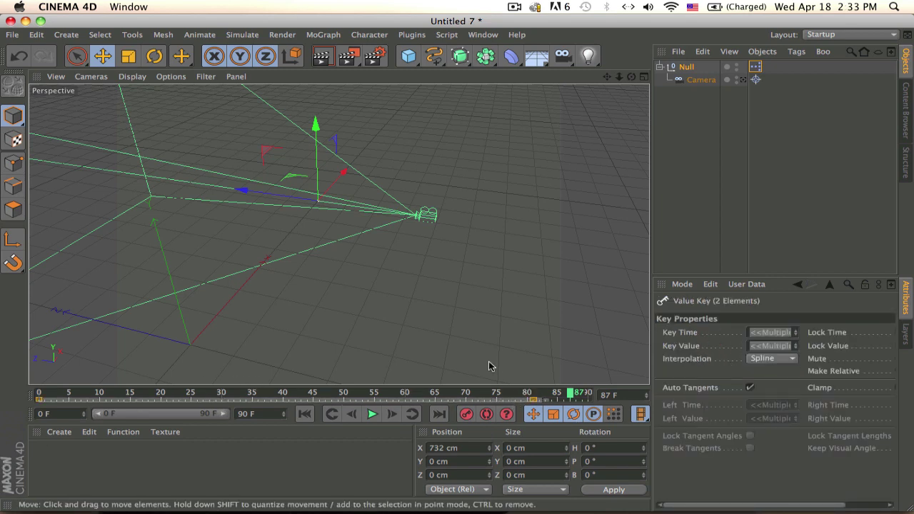
{"action": "left_click", "coordinate": [779, 360]}
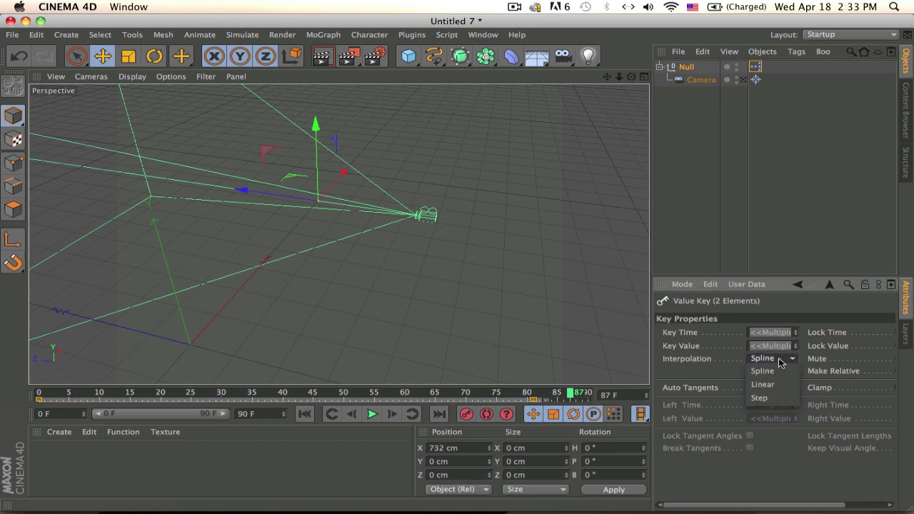
{"action": "left_click", "coordinate": [763, 384]}
Play the animation from frame 0 to check the null's movement with linear interpolation, and stop playback.
{"action": "left_click_drag", "start_coordinate": [471, 392], "coordinate": [0, 404]}
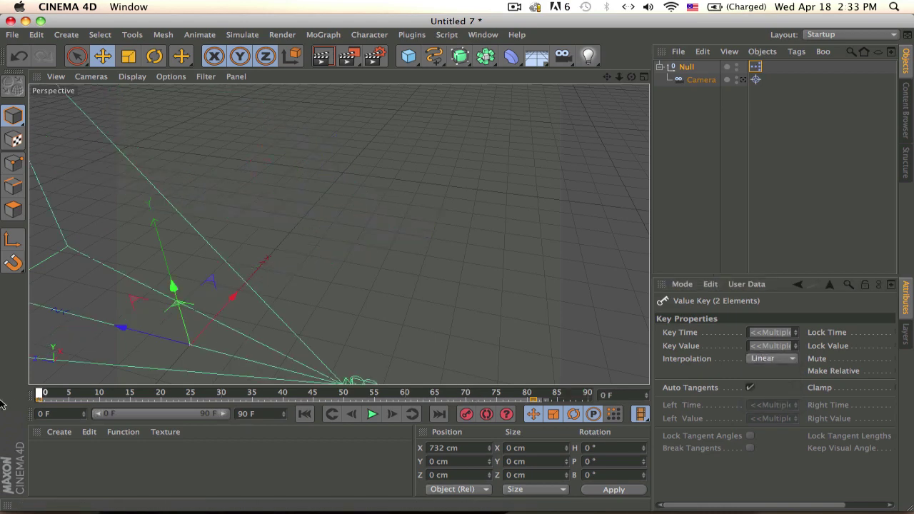
{"action": "left_click", "coordinate": [372, 415]}
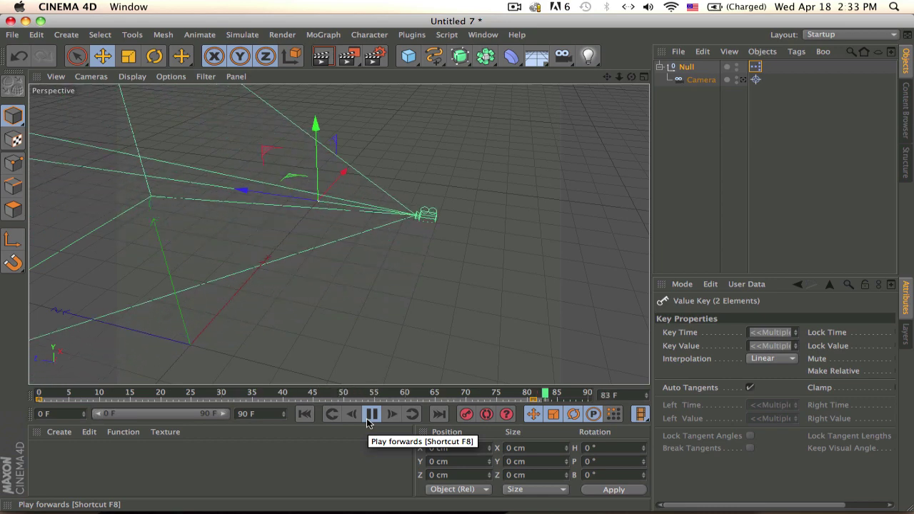
{"action": "left_click", "coordinate": [371, 417]}
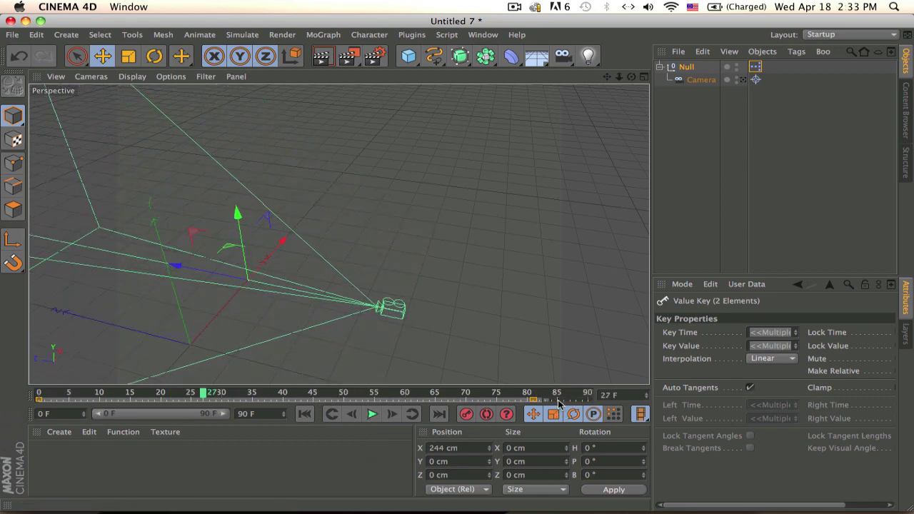
Examine the null and camera rig in the perspective view from several angles.
{"action": "left_click_drag", "start_coordinate": [433, 311], "coordinate": [339, 257], "text": "alt"}
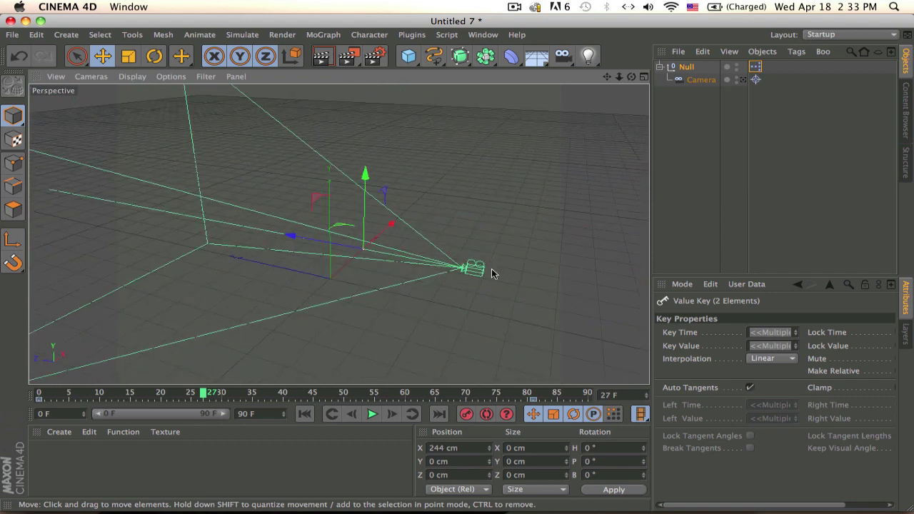
{"action": "left_click_drag", "start_coordinate": [478, 270], "coordinate": [506, 259], "text": "alt"}
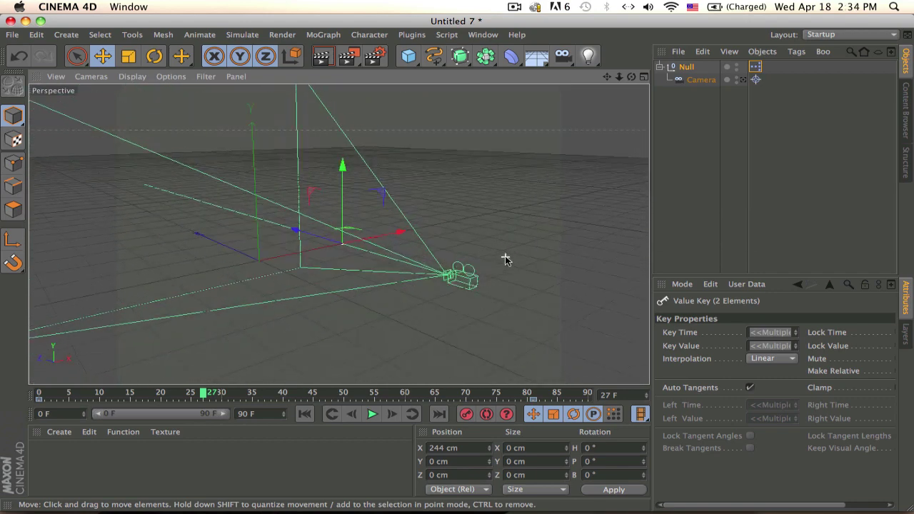
{"action": "left_click_drag", "start_coordinate": [443, 275], "coordinate": [367, 254], "text": "alt"}
{"action": "left_click_drag", "start_coordinate": [388, 190], "coordinate": [273, 240], "text": "alt"}
{"action": "left_click_drag", "start_coordinate": [390, 244], "coordinate": [278, 195], "text": "alt"}
{"action": "left_click_drag", "start_coordinate": [368, 261], "coordinate": [439, 350], "text": "alt"}
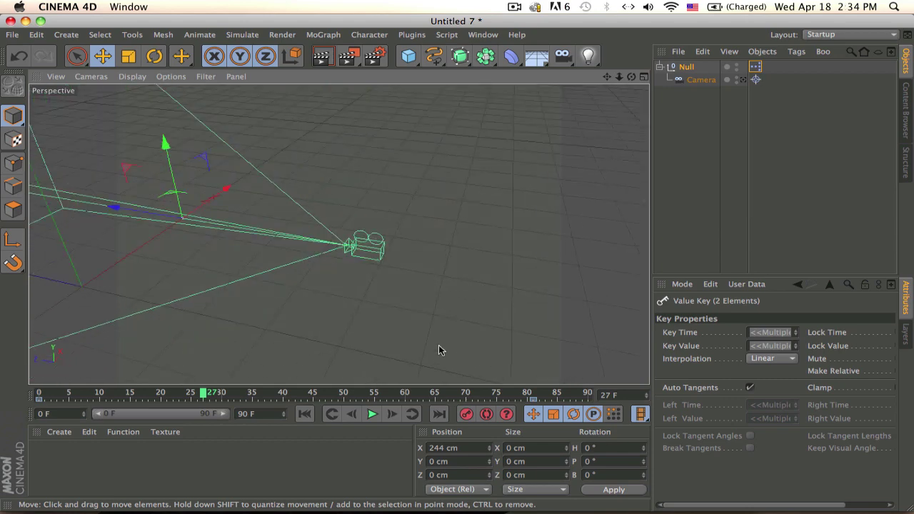
{"action": "left_click_drag", "start_coordinate": [372, 253], "coordinate": [215, 211], "text": "alt"}
{"action": "left_click_drag", "start_coordinate": [388, 274], "coordinate": [369, 255], "text": "alt"}
{"action": "left_click_drag", "start_coordinate": [498, 279], "coordinate": [579, 333], "text": "alt"}
{"action": "left_click_drag", "start_coordinate": [318, 188], "coordinate": [290, 224]}
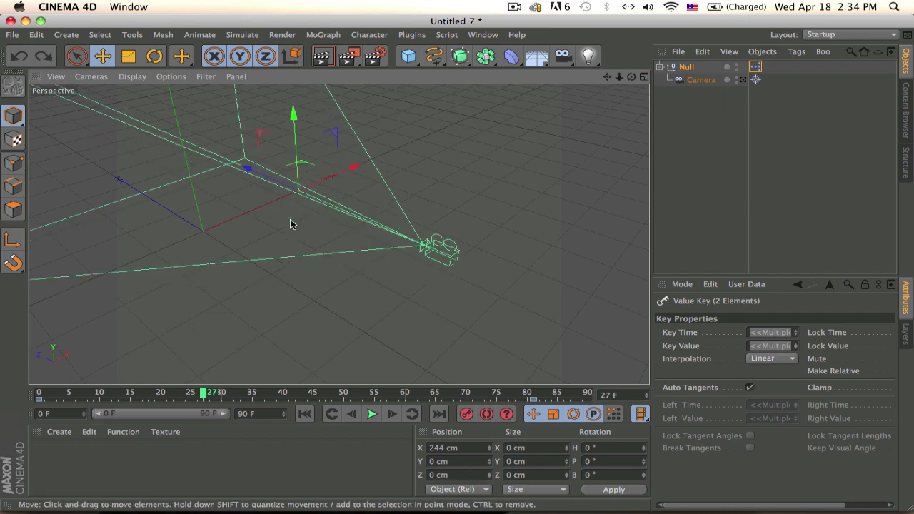
{"action": "left_click_drag", "start_coordinate": [368, 177], "coordinate": [411, 216], "text": "alt"}
{"action": "left_click_drag", "start_coordinate": [434, 272], "coordinate": [286, 260], "text": "alt"}
{"action": "left_click_drag", "start_coordinate": [413, 242], "coordinate": [310, 197], "text": "alt"}
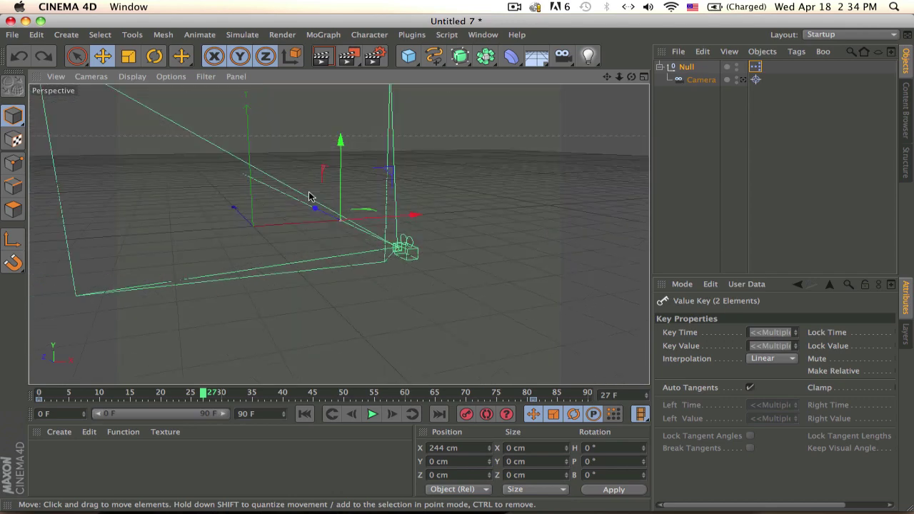
{"action": "left_click_drag", "start_coordinate": [405, 248], "coordinate": [447, 290], "text": "alt"}
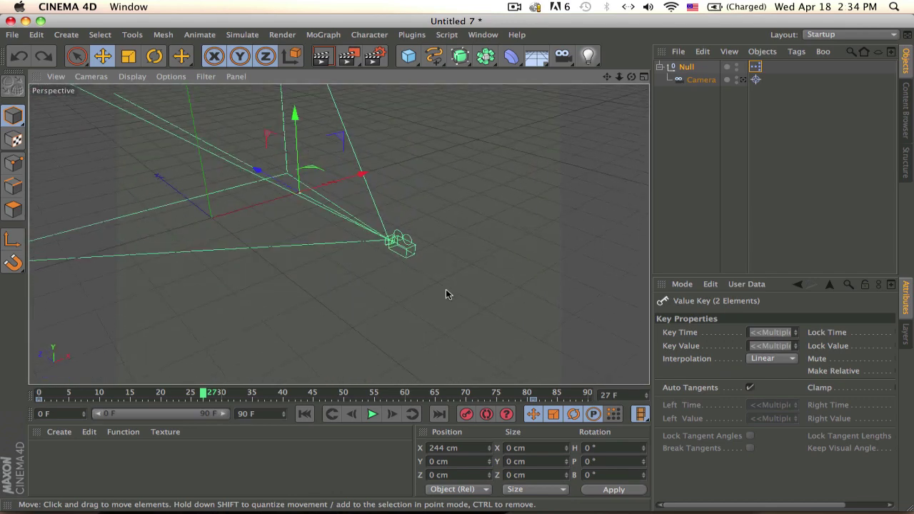
{"action": "left_click", "coordinate": [512, 7]}
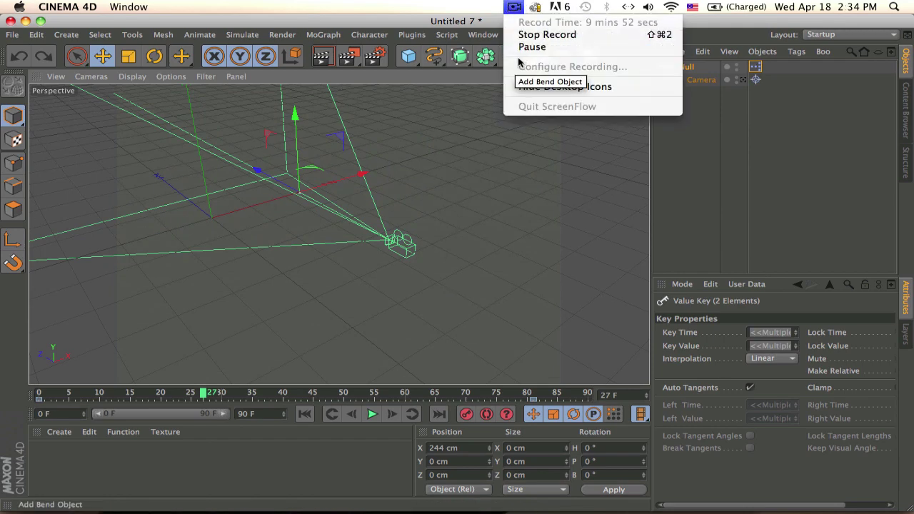